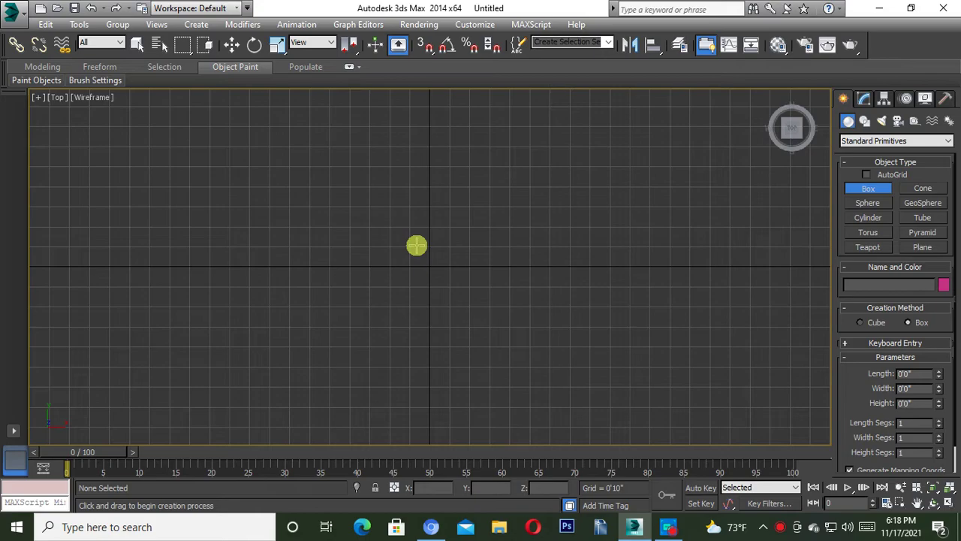
# - Zoom out and orbit the Top viewport into an angled orthographic view
pyautogui.scroll(-3, 417, 246)
pyautogui.moveTo(450, 286)
pyautogui.keyDown('alt'); pyautogui.mouseDown(button='middle')
pyautogui.moveTo(476, 242)
pyautogui.moveTo(398, 272)
pyautogui.moveTo(397, 337)
pyautogui.moveTo(423, 318)
pyautogui.mouseUp(button='middle'); pyautogui.keyUp('alt')
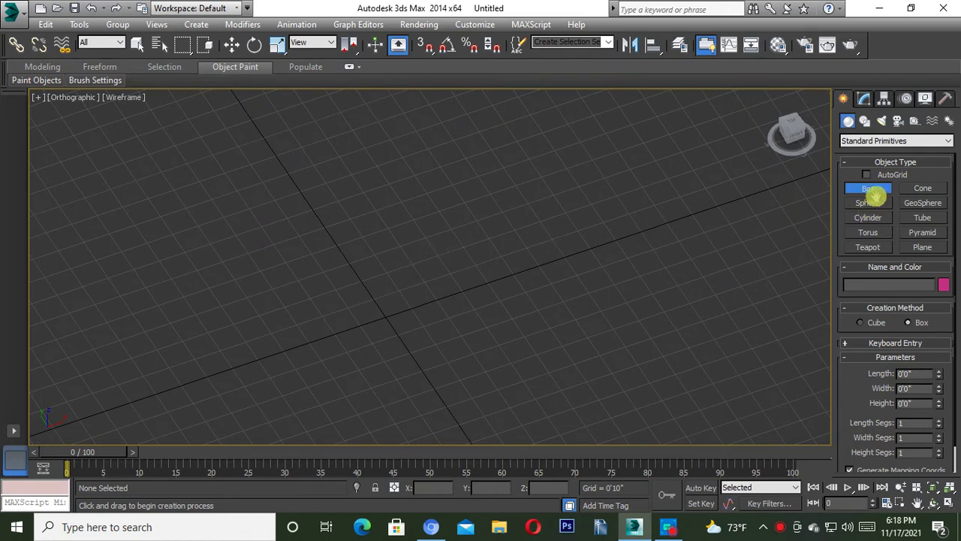
pyautogui.keyDown('alt'); pyautogui.moveTo(361, 372); pyautogui.dragTo(412, 303, button='middle'); pyautogui.keyUp('alt')
# - Hide the grid, draw the thin Box001 wall panel, and display the viewport shaded
pyautogui.press('g')
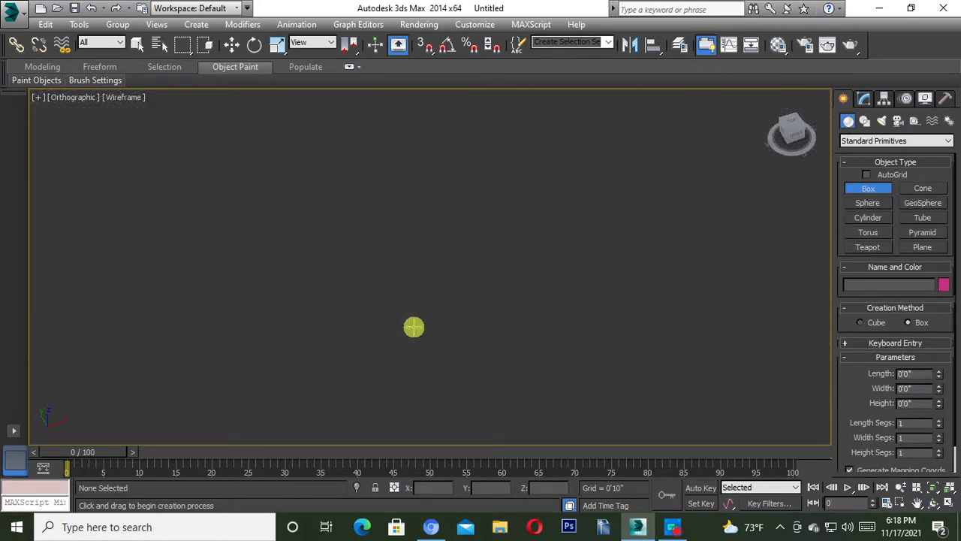
pyautogui.moveTo(247, 321); pyautogui.dragTo(555, 222)
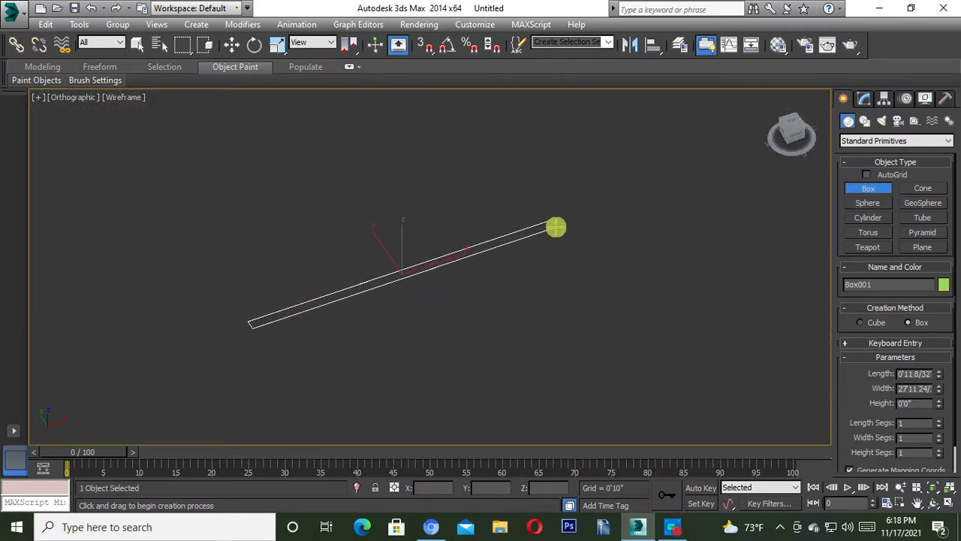
pyautogui.click(547, 96)
pyautogui.rightClick(98, 142)
pyautogui.click(122, 97)
pyautogui.click(173, 128)
# - Scale the wall panel along Y to make it thicker, viewing it more frontally
pyautogui.click(231, 44)
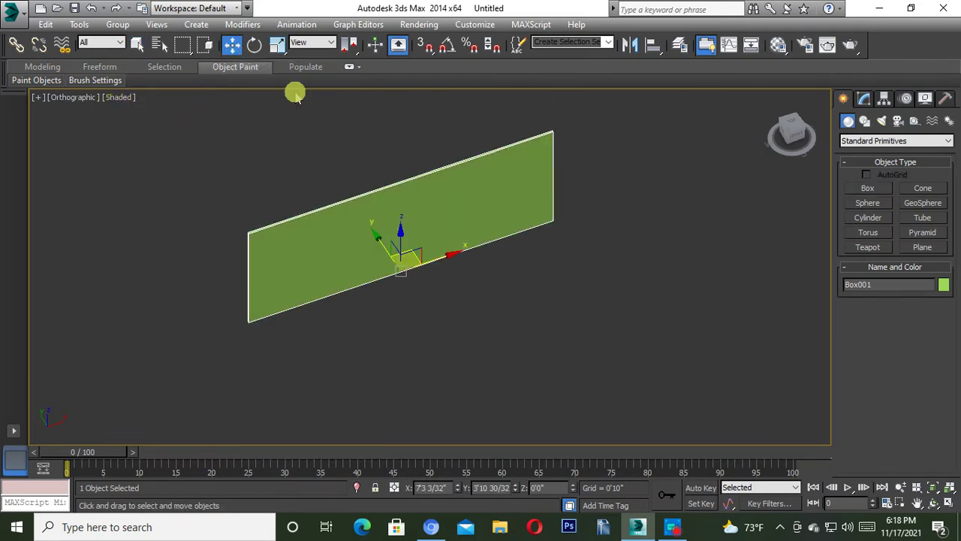
pyautogui.scroll(3, 363, 217)
pyautogui.scroll(-2, 405, 223)
pyautogui.click(277, 44)
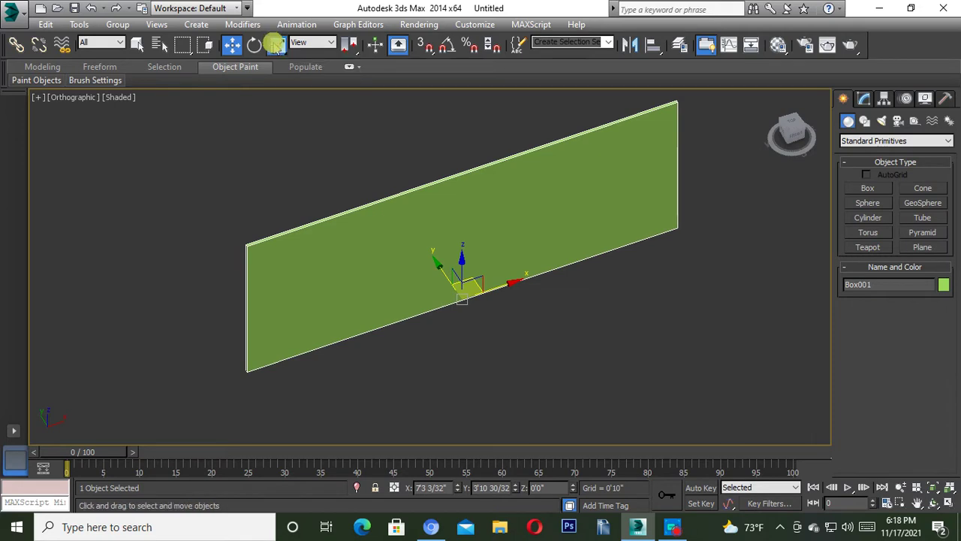
pyautogui.moveTo(492, 323); pyautogui.dragTo(521, 388)
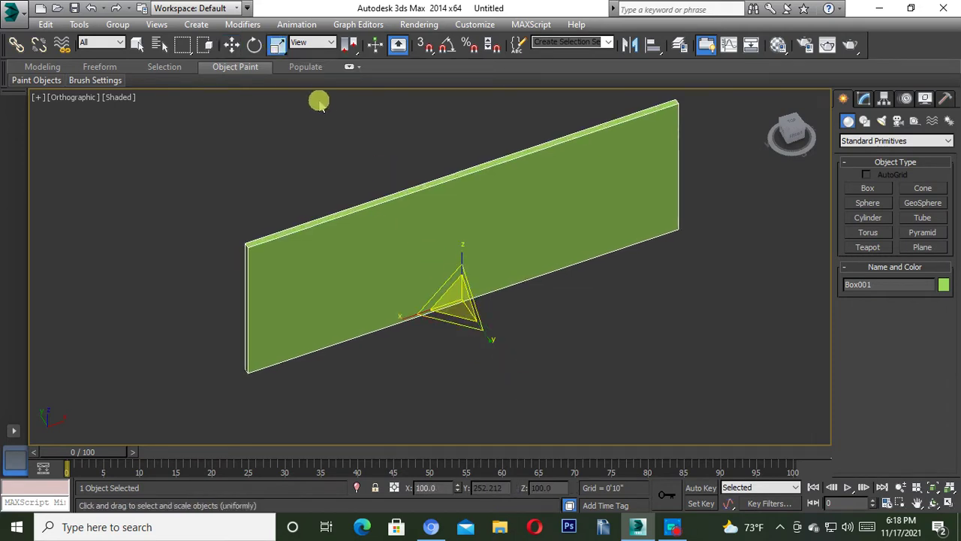
pyautogui.click(233, 45)
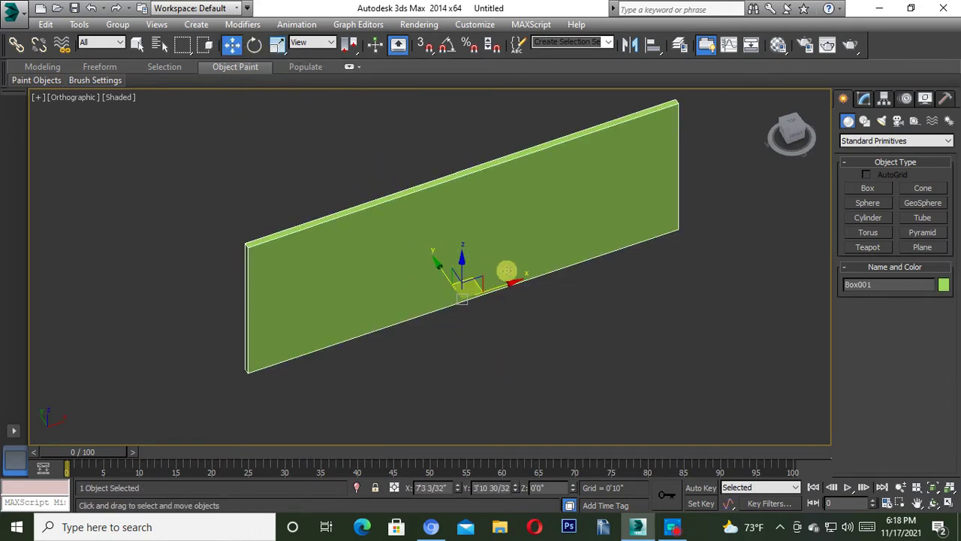
pyautogui.scroll(-4, 492, 266)
pyautogui.moveTo(526, 278)
pyautogui.keyDown('alt'); pyautogui.mouseDown(button='middle')
pyautogui.moveTo(547, 208)
pyautogui.moveTo(515, 264)
pyautogui.mouseUp(button='middle'); pyautogui.keyUp('alt')
pyautogui.scroll(4, 555, 279)
pyautogui.scroll(-1, 555, 279)
pyautogui.scroll(-3, 513, 262)
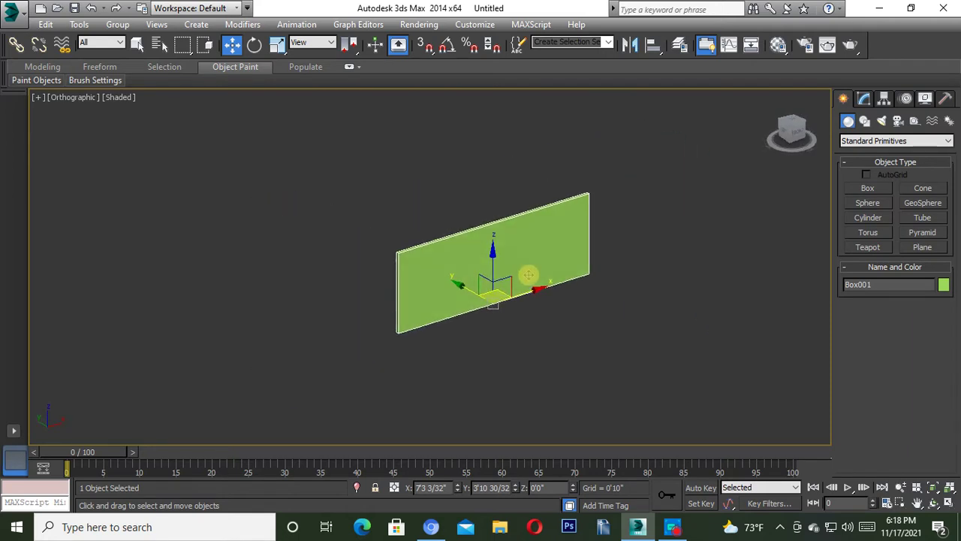
pyautogui.click(865, 187)
# - With snaps on, draw Box002 between the wall's bottom corners and set its height
pyautogui.scroll(-1, 422, 322)
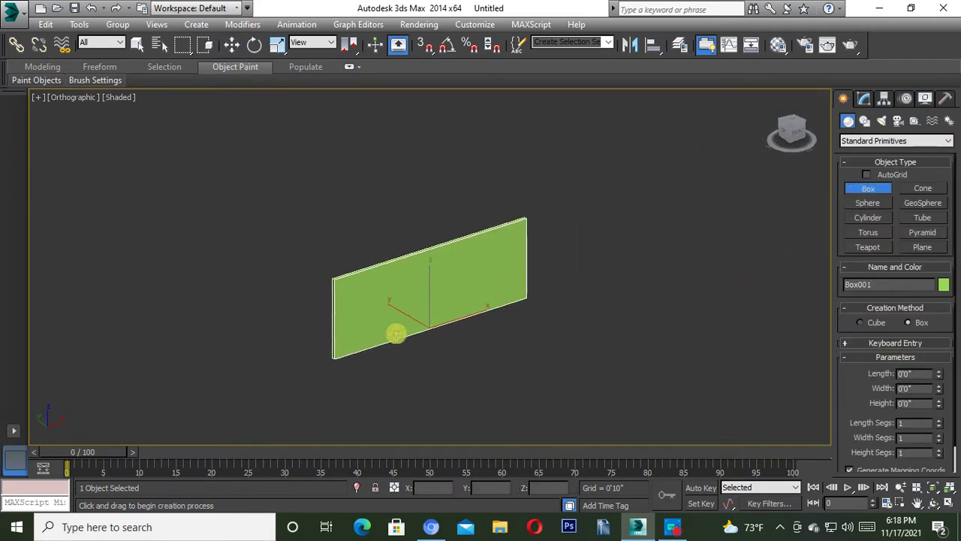
pyautogui.scroll(2, 354, 354)
pyautogui.scroll(1, 386, 312)
pyautogui.press('s')
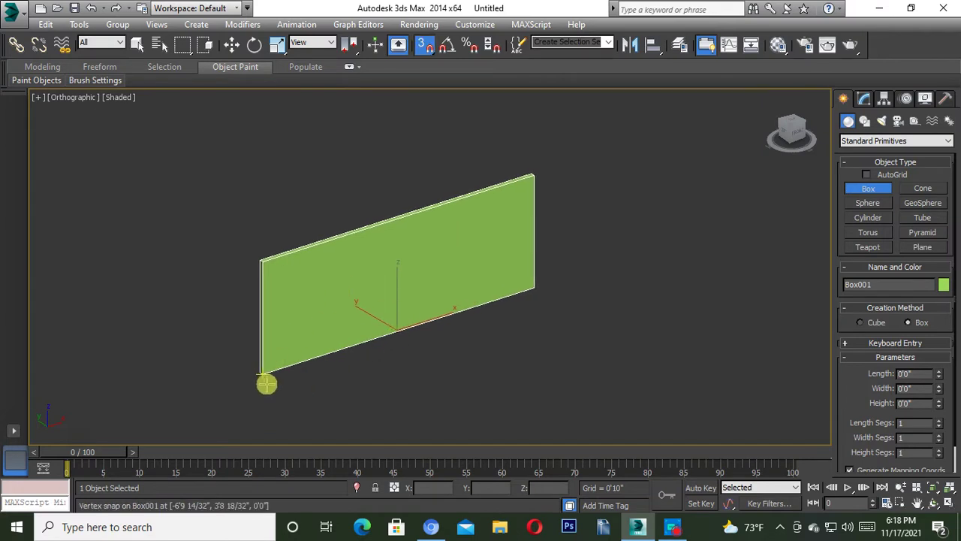
pyautogui.moveTo(263, 373)
pyautogui.mouseDown()
pyautogui.moveTo(549, 287)
pyautogui.moveTo(539, 287)
pyautogui.mouseUp()
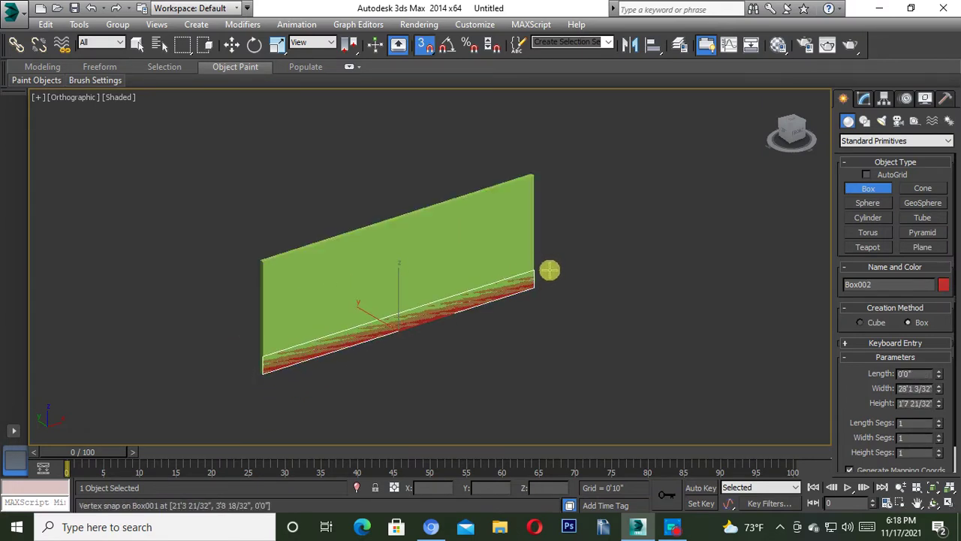
pyautogui.scroll(1, 547, 278)
pyautogui.click(553, 277)
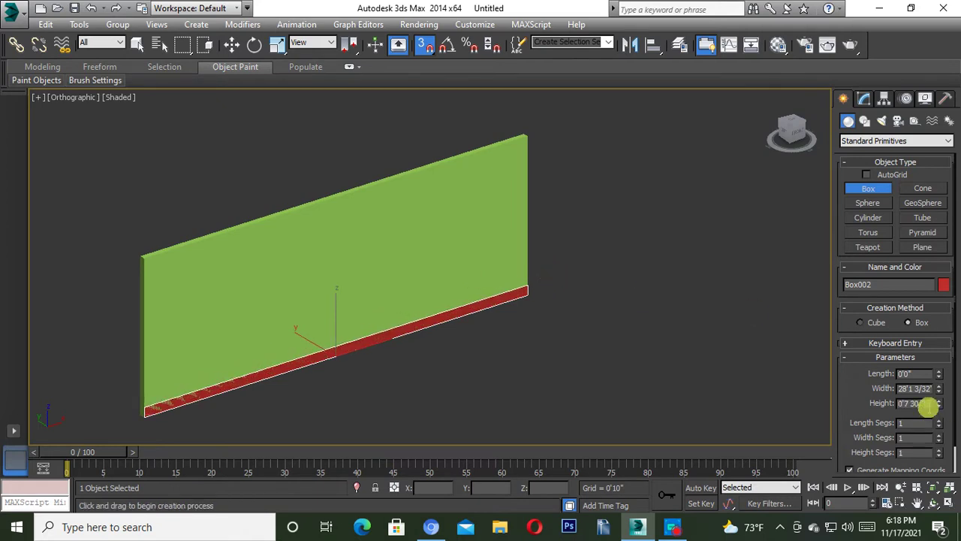
# - Set the new strip's Length to 0'5"
pyautogui.scroll(2, 556, 341)
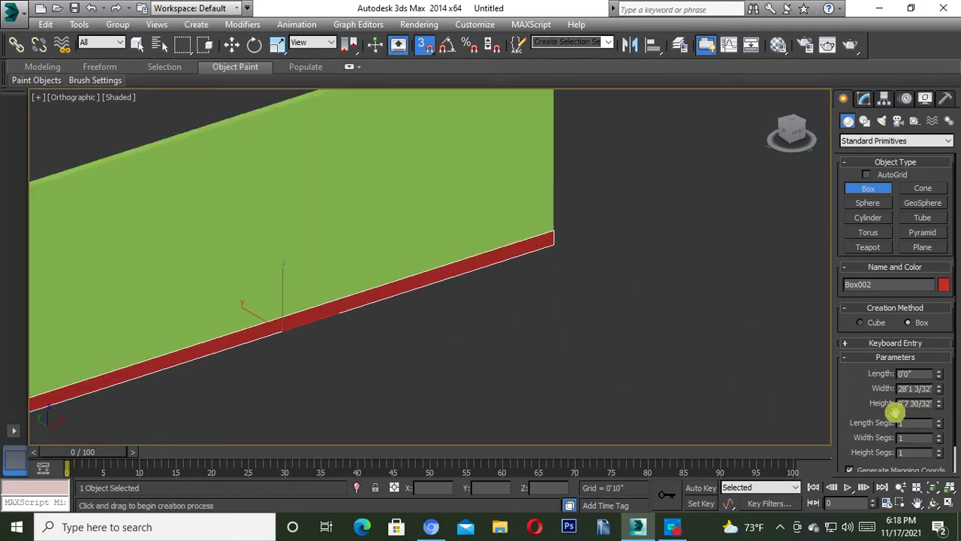
pyautogui.doubleClick(910, 373)
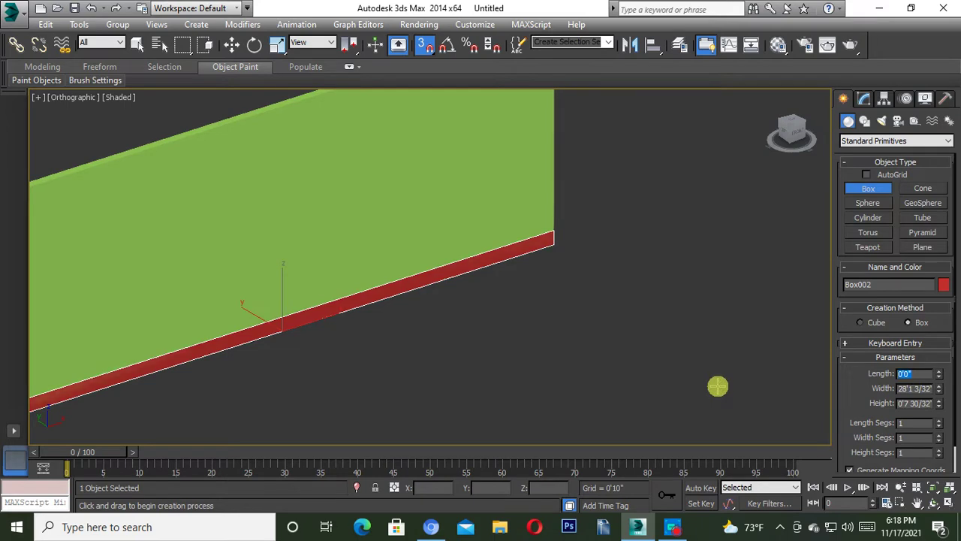
pyautogui.write('5')
pyautogui.press('Return')
pyautogui.scroll(-4, 482, 362)
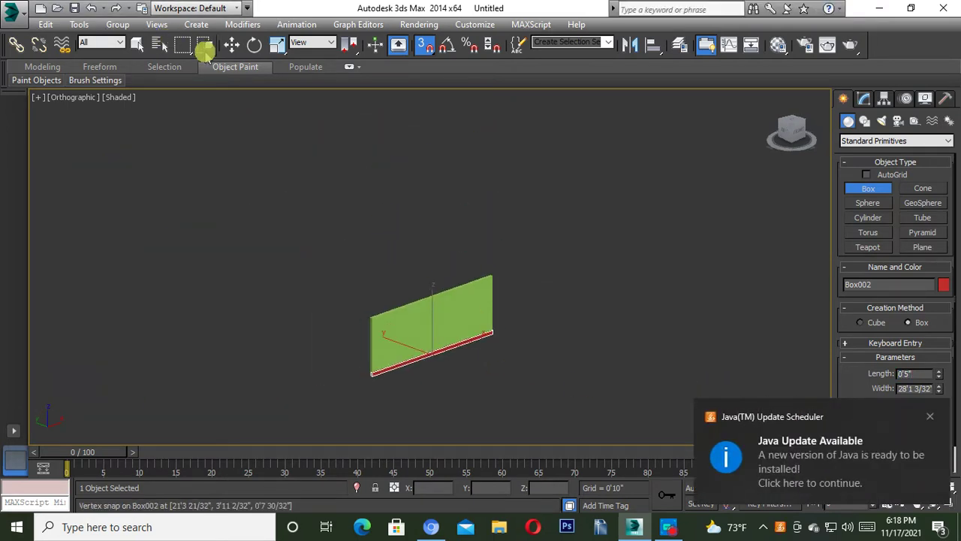
pyautogui.click(231, 45)
pyautogui.scroll(4, 401, 321)
# - In the Left view with wireframe display, raise the red strip above the wall's bottom edge
pyautogui.scroll(-1, 476, 296)
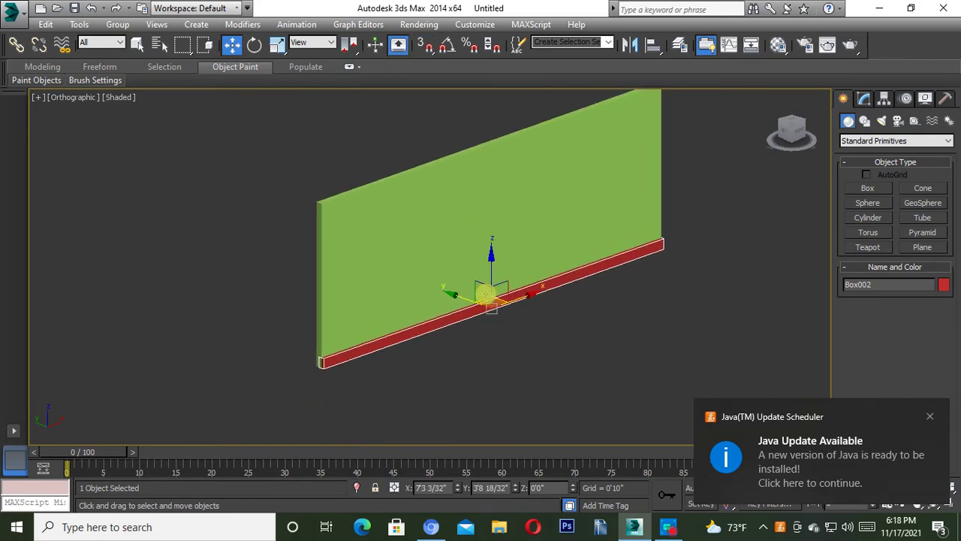
pyautogui.scroll(-1, 485, 294)
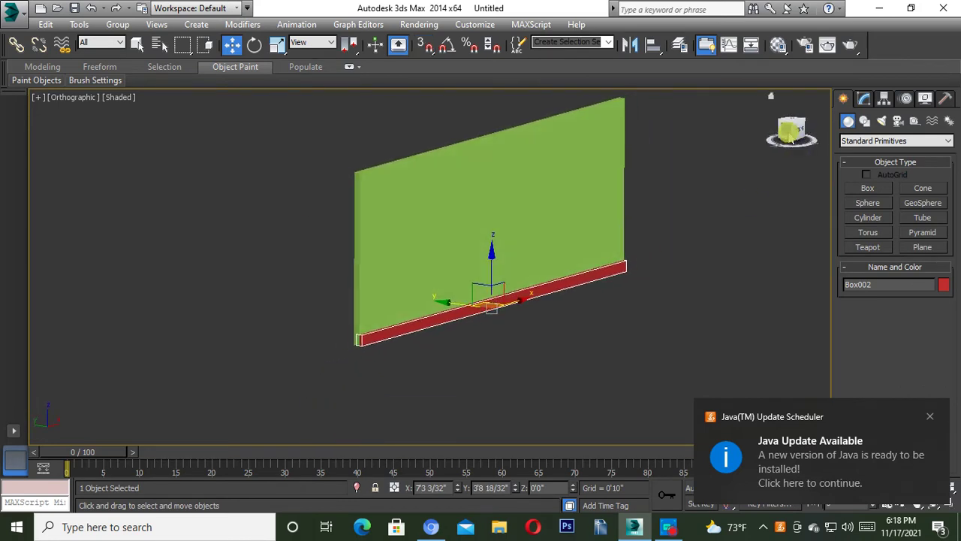
pyautogui.click(772, 143)
pyautogui.scroll(5, 485, 320)
pyautogui.moveTo(485, 320); pyautogui.dragTo(375, 447, button='middle')
pyautogui.press('F3')
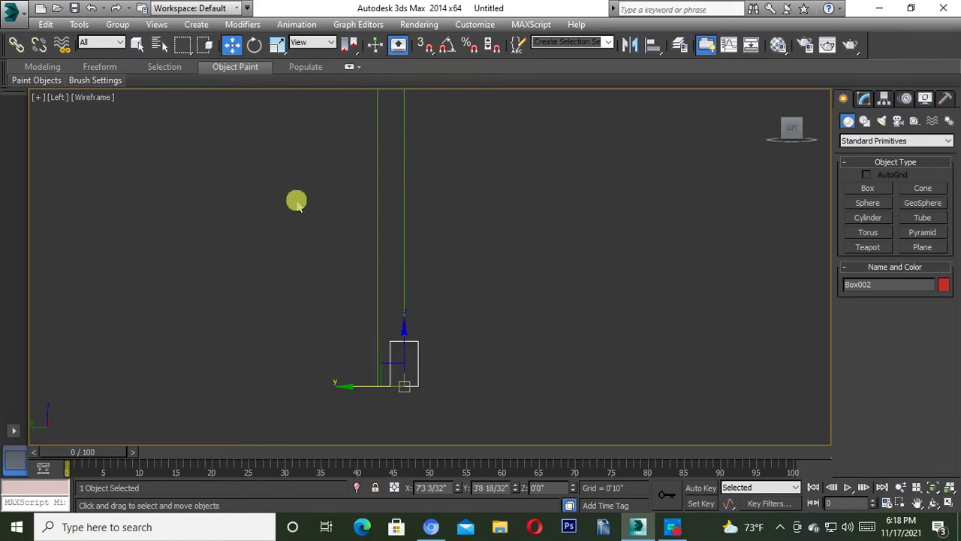
pyautogui.scroll(1, 393, 368)
pyautogui.moveTo(401, 350); pyautogui.dragTo(411, 259)
# - Slide the red strip along X flush into the wall's face, then return to shaded display
pyautogui.click(504, 266)
pyautogui.moveTo(456, 238); pyautogui.dragTo(415, 331)
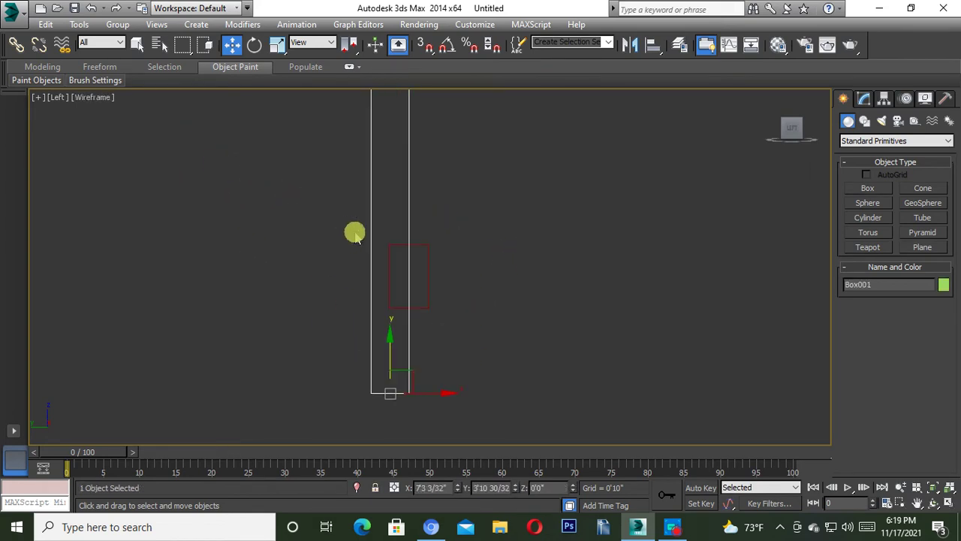
pyautogui.moveTo(438, 230); pyautogui.dragTo(419, 338)
pyautogui.moveTo(476, 208); pyautogui.dragTo(418, 326)
pyautogui.scroll(3, 400, 266)
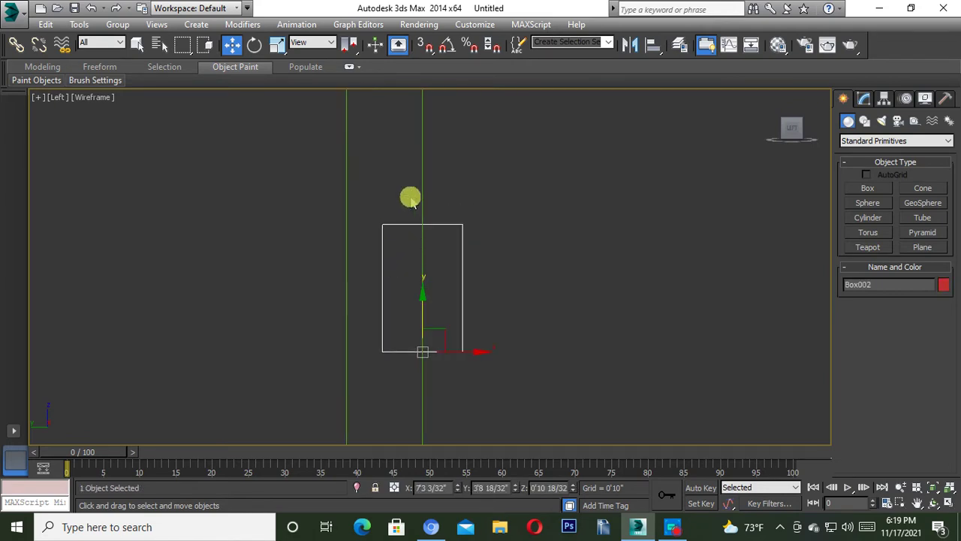
pyautogui.moveTo(459, 352); pyautogui.dragTo(479, 348)
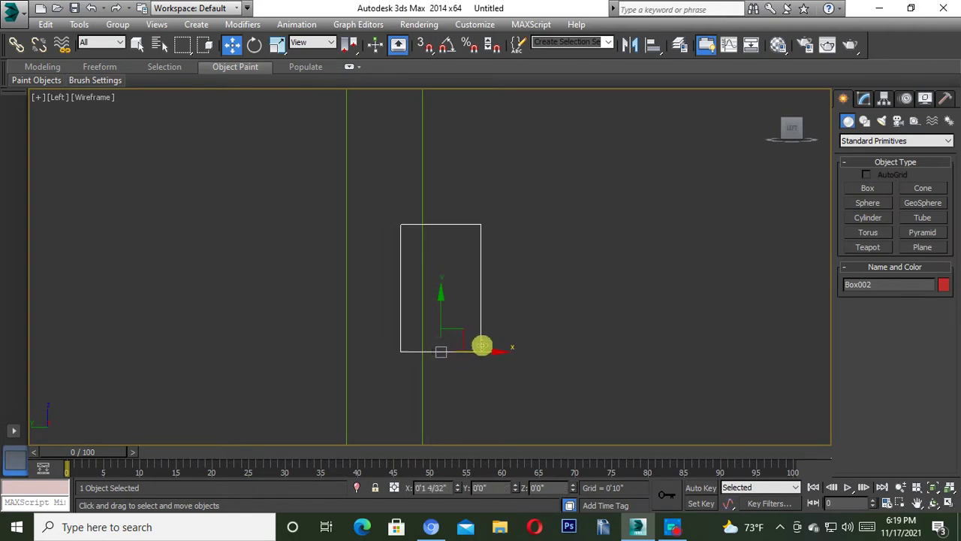
pyautogui.click(348, 214)
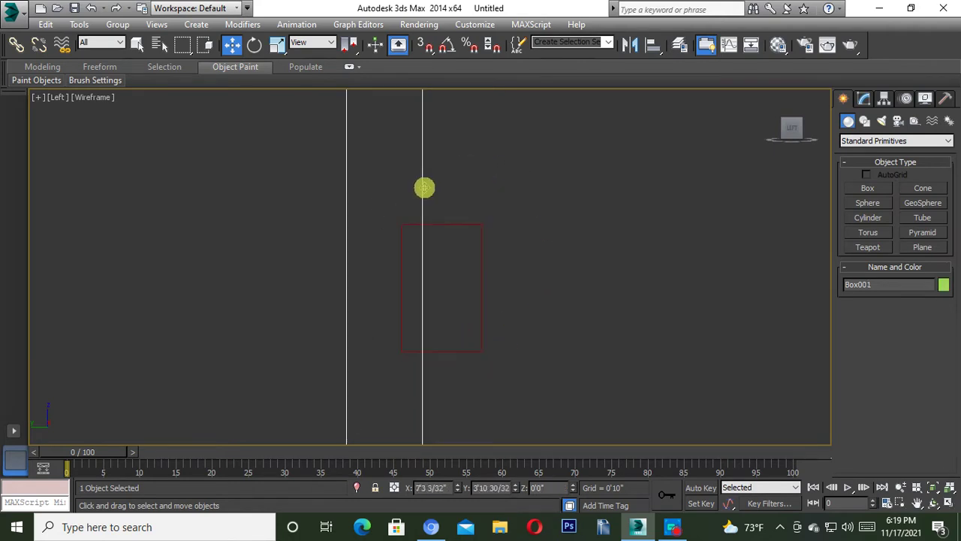
pyautogui.moveTo(517, 200); pyautogui.dragTo(455, 369)
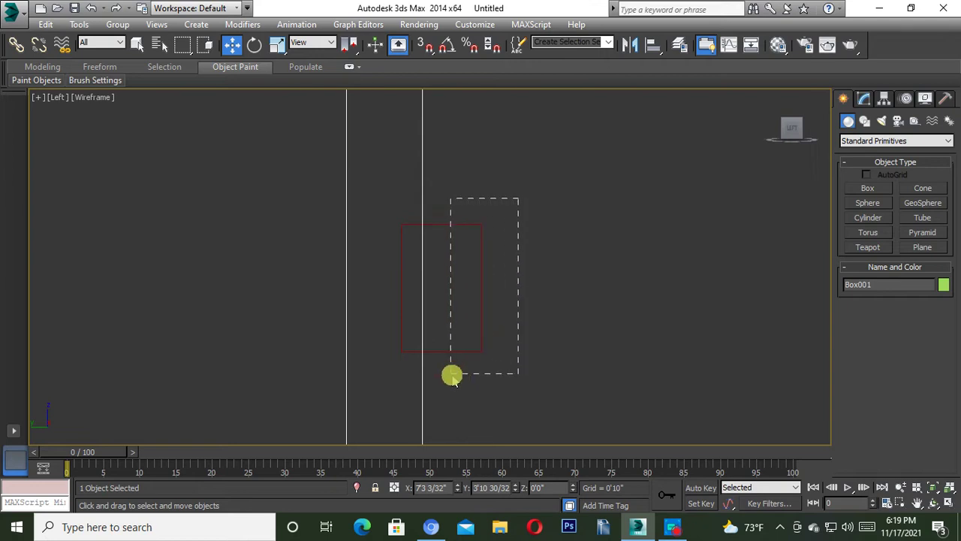
pyautogui.moveTo(523, 196)
pyautogui.mouseDown()
pyautogui.moveTo(469, 344)
pyautogui.moveTo(481, 350)
pyautogui.mouseUp()
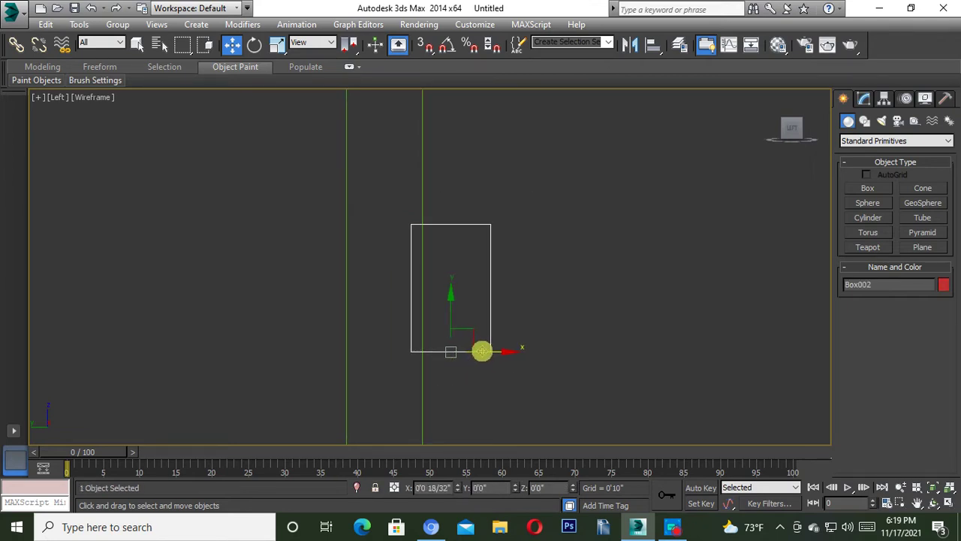
pyautogui.press('F3')
pyautogui.keyDown('alt'); pyautogui.moveTo(408, 301); pyautogui.dragTo(307, 344, button='middle'); pyautogui.keyUp('alt')
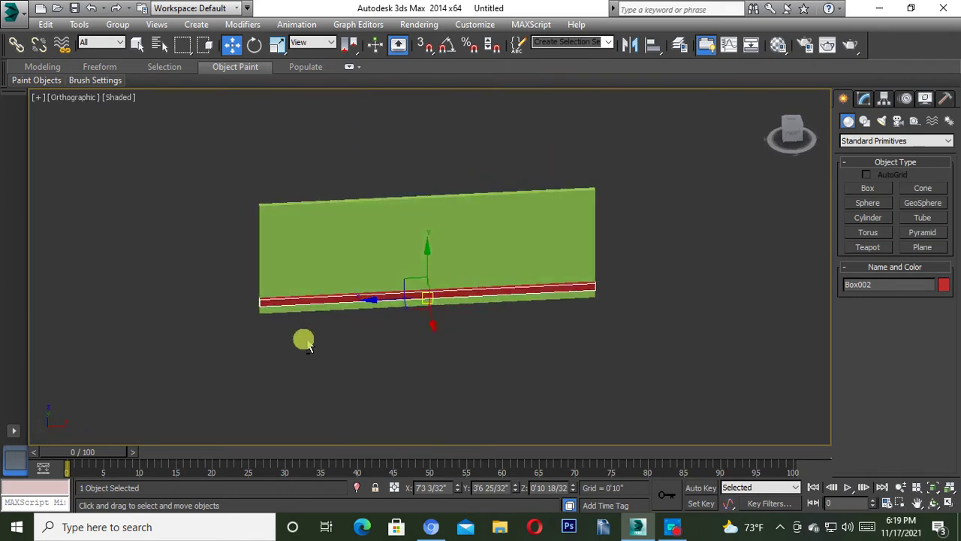
# - Scale the red strip lengthwise to about 119% so it overhangs both wall ends
pyautogui.click(277, 45)
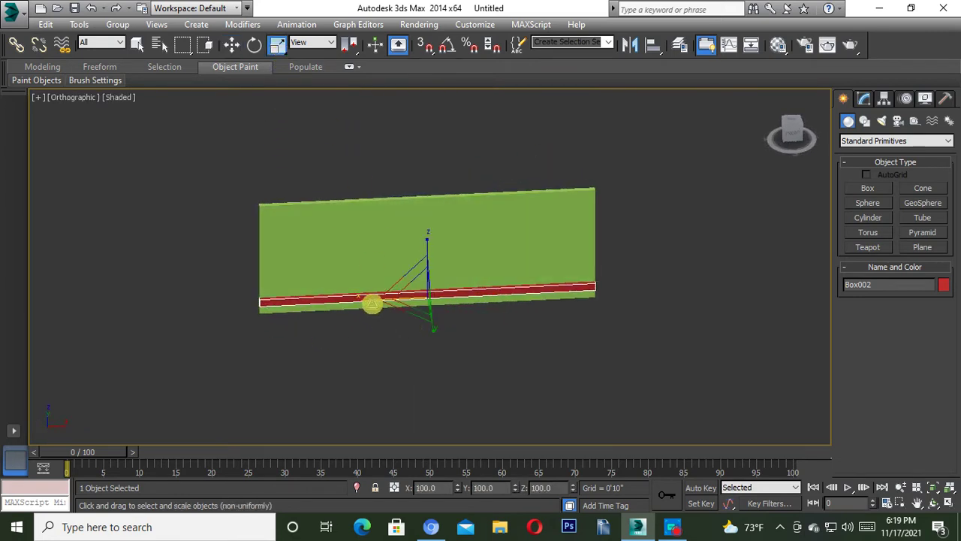
pyautogui.moveTo(365, 299); pyautogui.dragTo(328, 262)
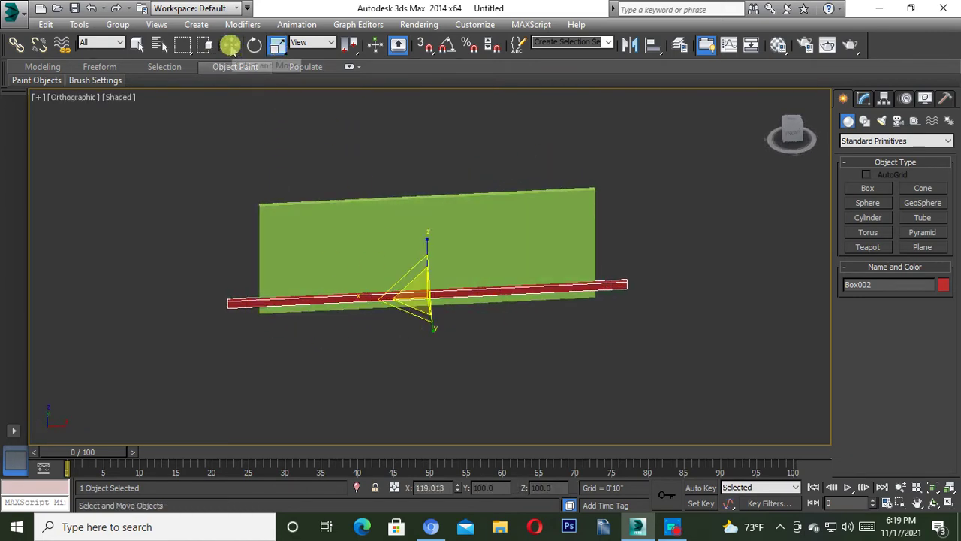
pyautogui.click(232, 45)
pyautogui.moveTo(447, 271); pyautogui.dragTo(451, 304, button='middle')
pyautogui.scroll(3, 435, 307)
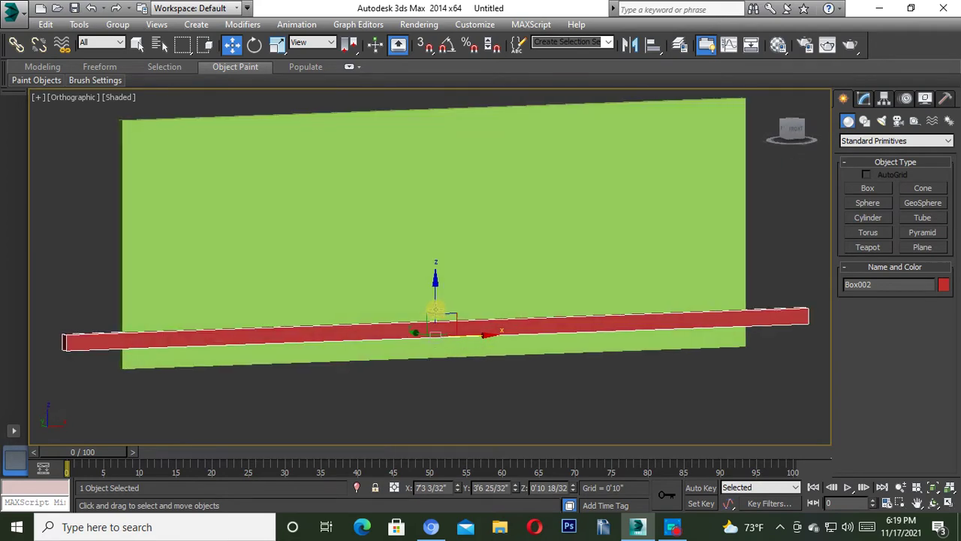
# - Squash the red strip to about 41% height, making it a thin bar
pyautogui.click(277, 45)
pyautogui.scroll(-4, 391, 269)
pyautogui.scroll(2, 391, 269)
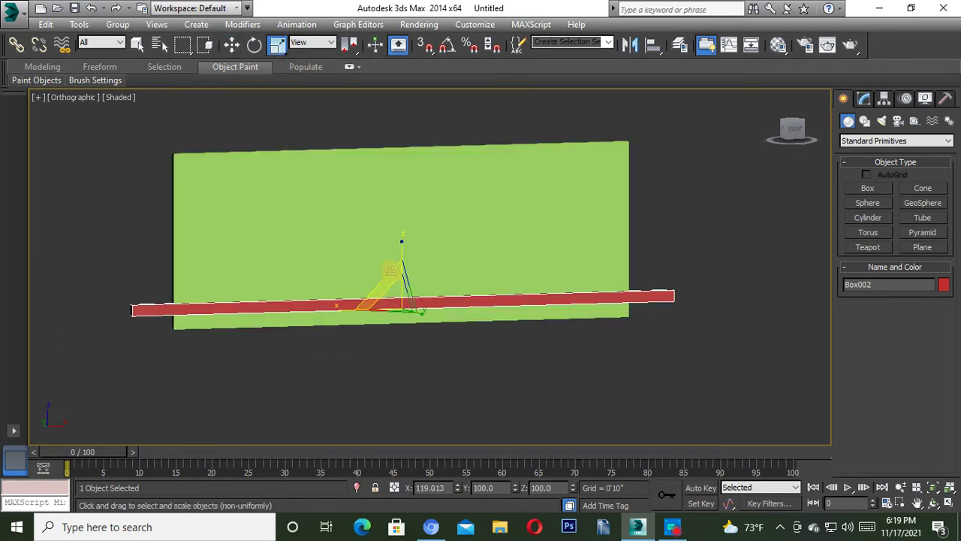
pyautogui.moveTo(403, 250); pyautogui.dragTo(412, 318)
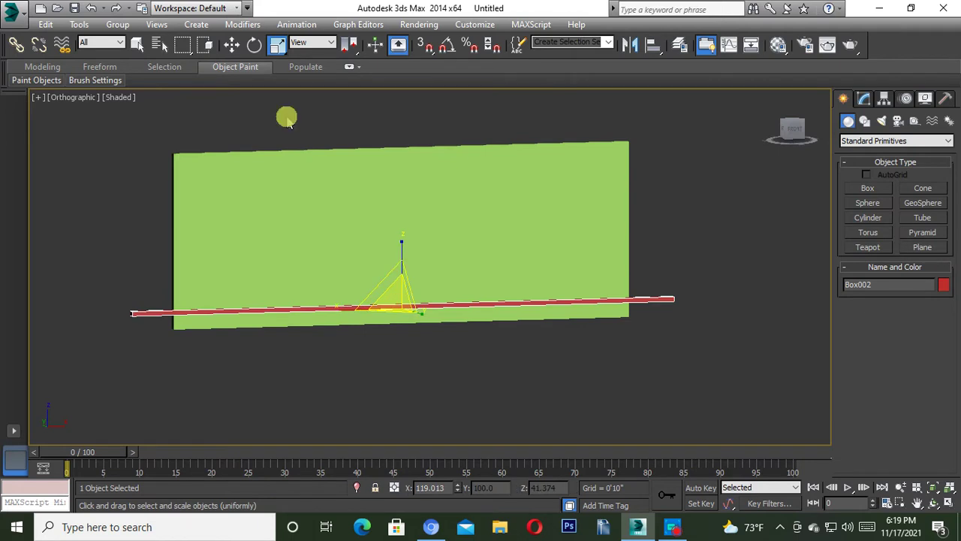
pyautogui.click(231, 43)
pyautogui.scroll(2, 413, 352)
pyautogui.scroll(2, 412, 355)
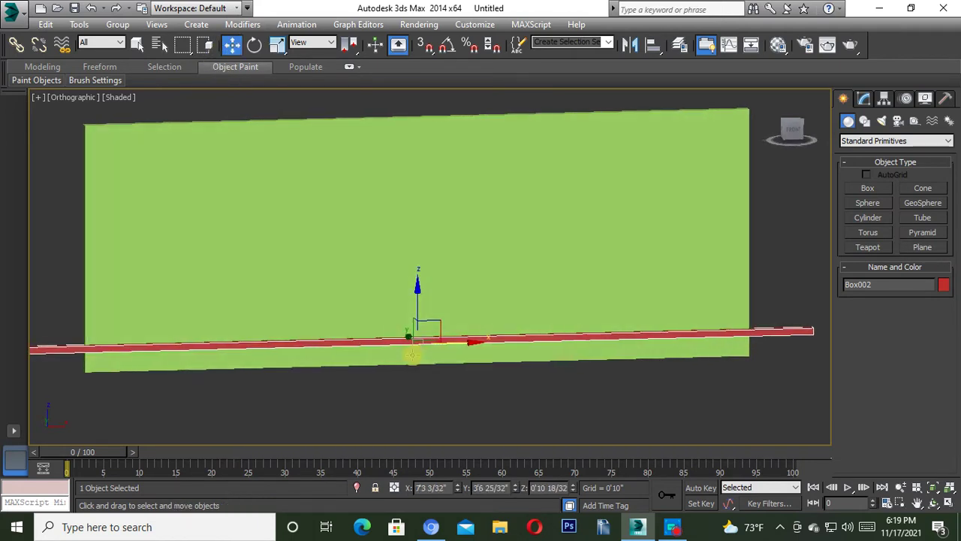
# - Shift-drag clone the red bar upward into five evenly spaced strips, then delete the top one
pyautogui.keyDown('shift'); pyautogui.moveTo(417, 316); pyautogui.dragTo(426, 282); pyautogui.keyUp('shift')
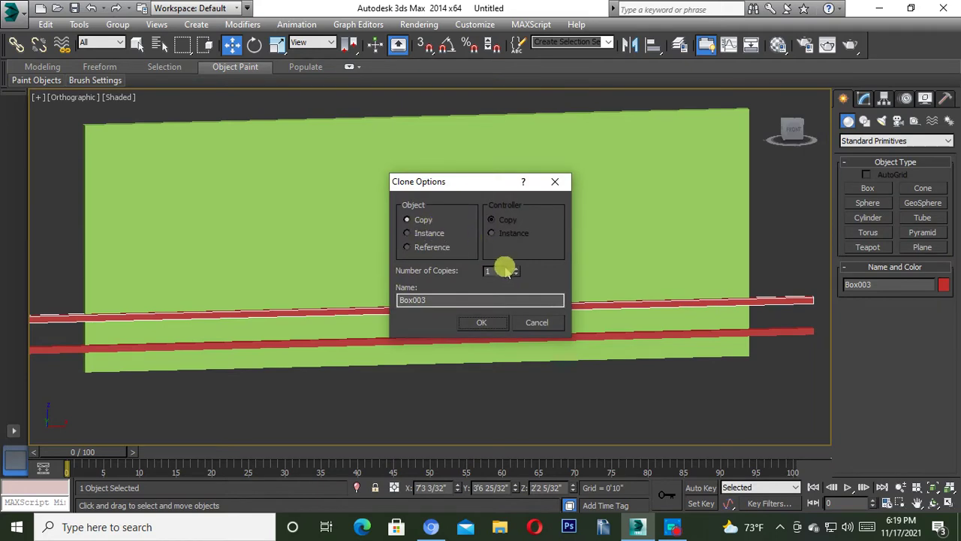
pyautogui.click(482, 322)
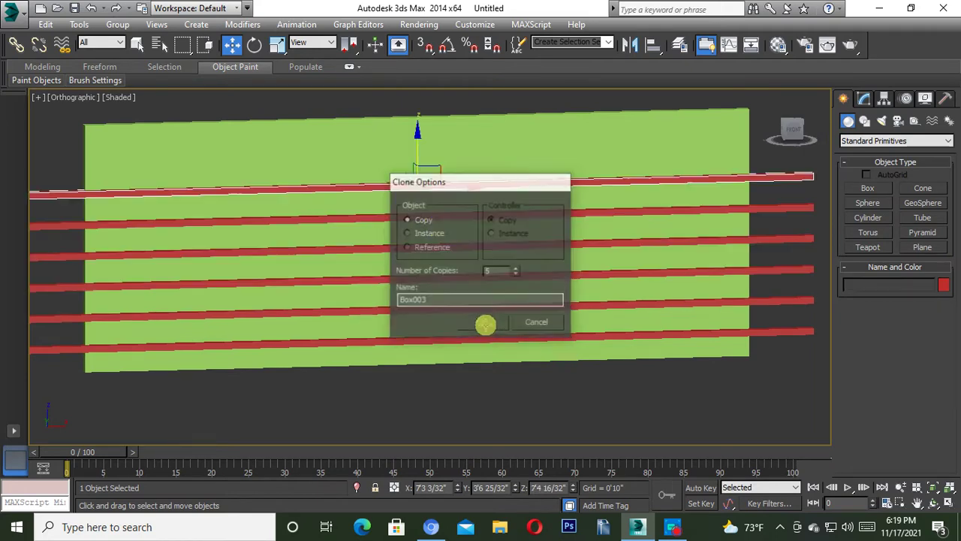
pyautogui.scroll(-3, 483, 261)
pyautogui.moveTo(483, 261)
pyautogui.keyDown('alt'); pyautogui.mouseDown(button='middle')
pyautogui.moveTo(437, 251)
pyautogui.moveTo(506, 277)
pyautogui.moveTo(432, 283)
pyautogui.moveTo(458, 253)
pyautogui.moveTo(411, 258)
pyautogui.mouseUp(button='middle'); pyautogui.keyUp('alt')
pyautogui.scroll(5, 438, 250)
pyautogui.press('Delete')
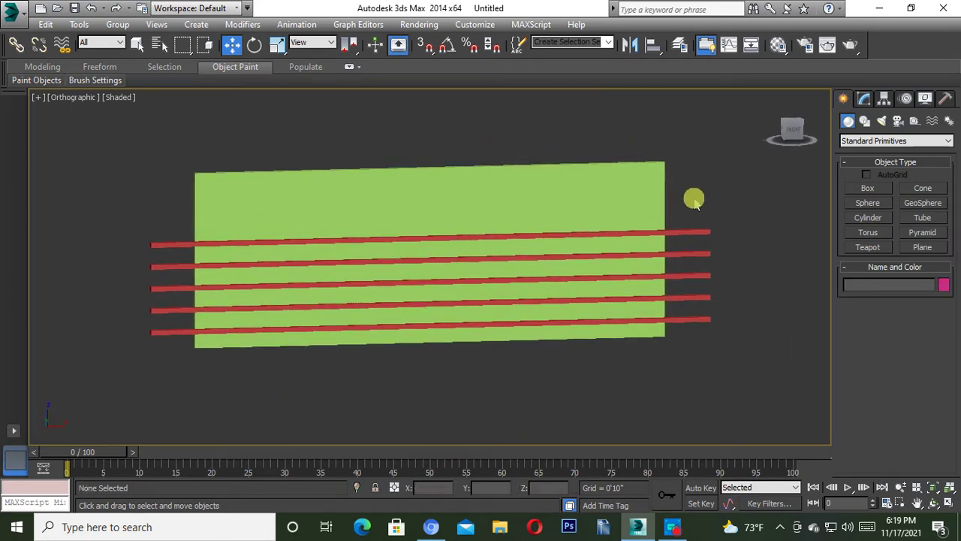
# - Delete the extra bars and clone the remaining bar upward with 5 copies
pyautogui.moveTo(704, 191); pyautogui.dragTo(677, 310)
pyautogui.press('Delete')
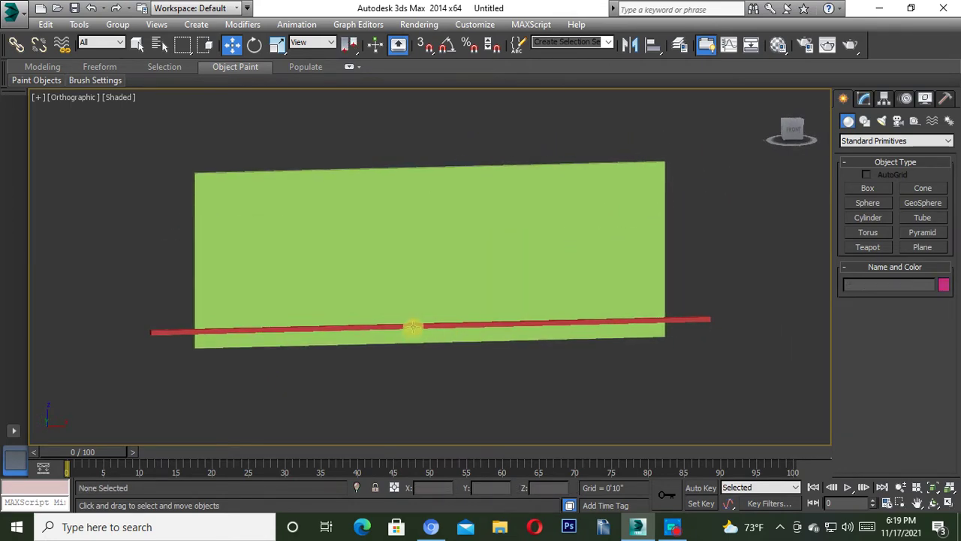
pyautogui.click(412, 327)
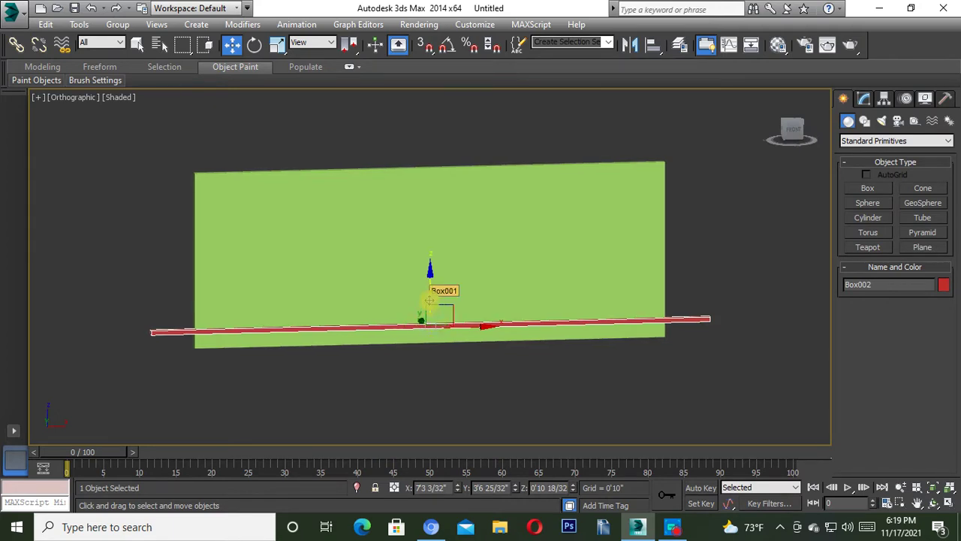
pyautogui.keyDown('shift'); pyautogui.moveTo(429, 299); pyautogui.dragTo(434, 276); pyautogui.keyUp('shift')
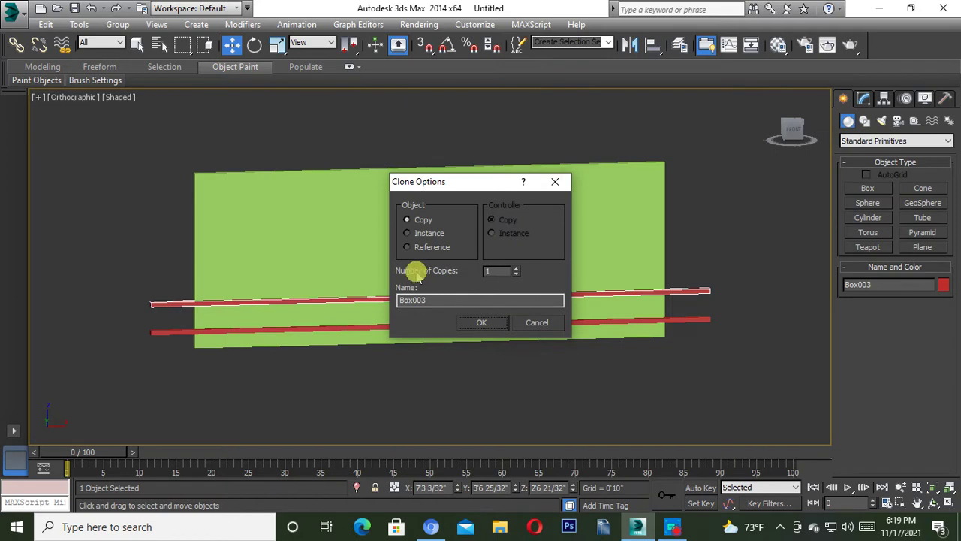
pyautogui.doubleClick(492, 271)
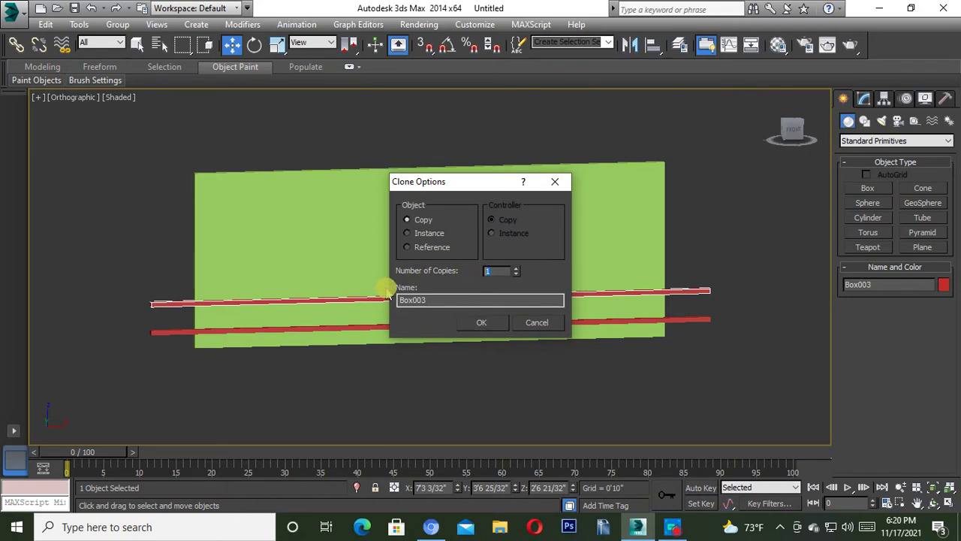
pyautogui.click(484, 323)
# - Recentre the view on the six bars and select the green wall panel
pyautogui.keyDown('alt'); pyautogui.moveTo(489, 292); pyautogui.dragTo(515, 306, button='middle'); pyautogui.keyUp('alt')
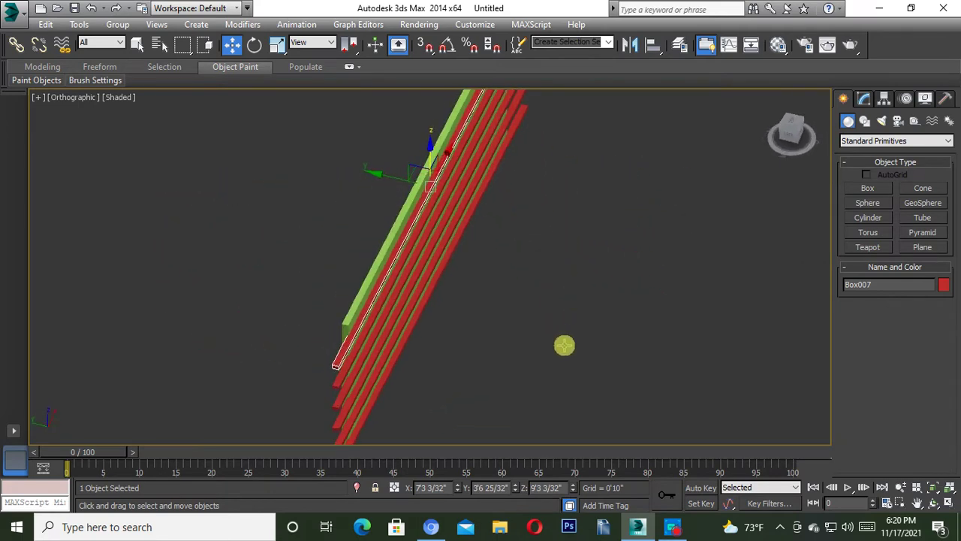
pyautogui.scroll(2, 255, 343)
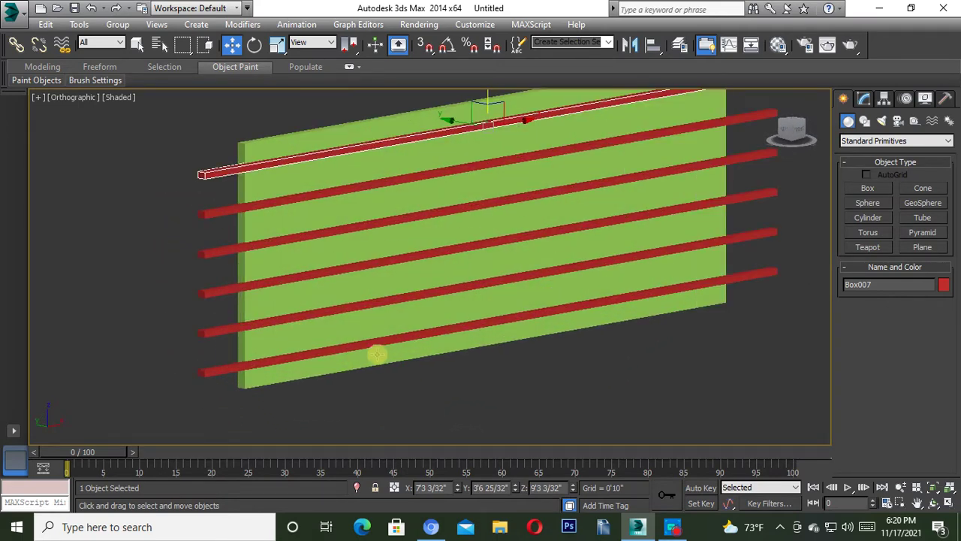
pyautogui.moveTo(377, 354); pyautogui.dragTo(374, 378, button='middle')
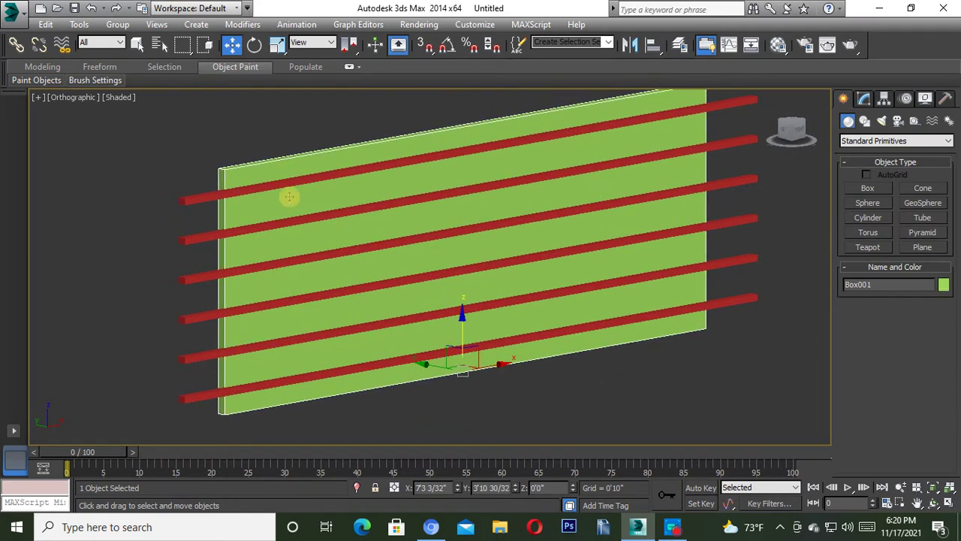
pyautogui.scroll(-3, 286, 169)
pyautogui.click(243, 150)
pyautogui.scroll(3, 243, 150)
pyautogui.click(289, 186)
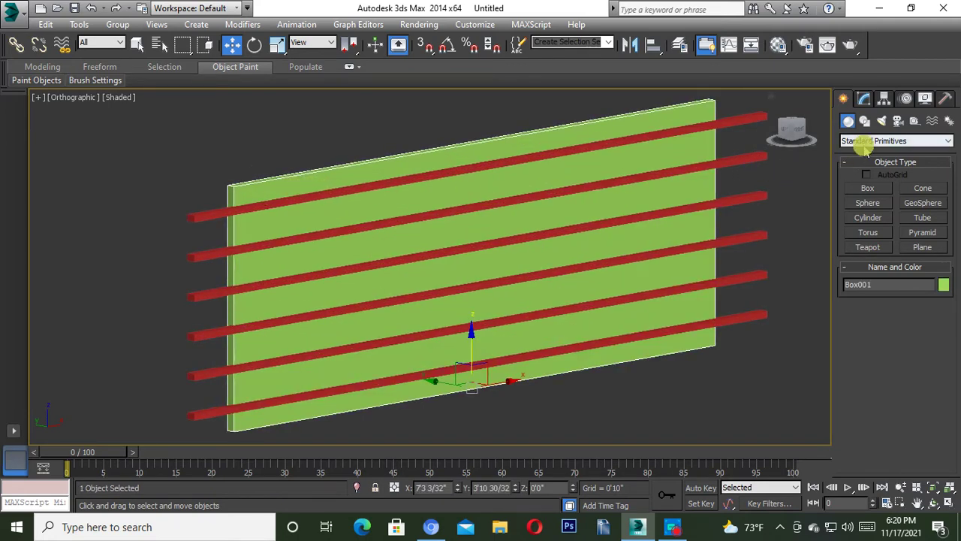
# - Start a ProBoolean subtraction on the green panel and pick the bottom red bar
pyautogui.click(860, 141)
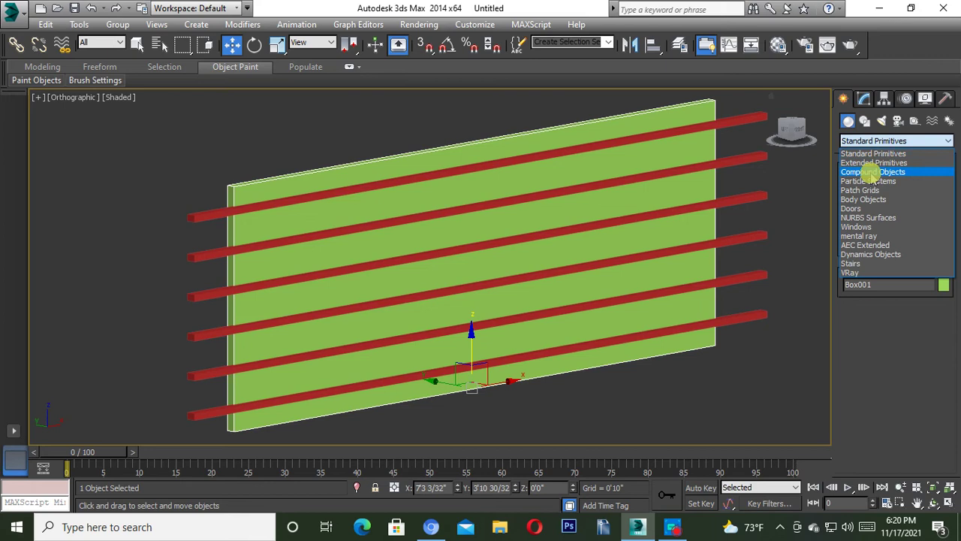
pyautogui.click(872, 172)
pyautogui.click(878, 264)
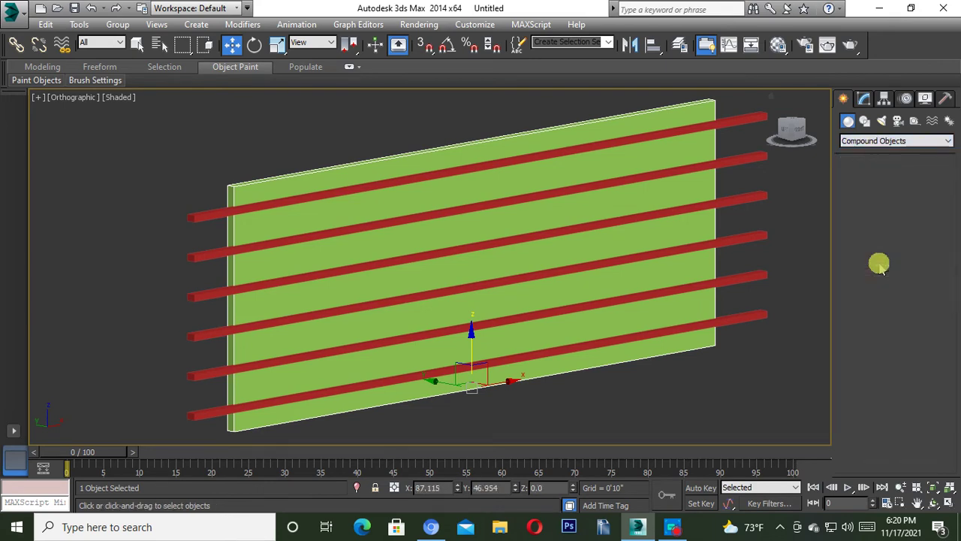
pyautogui.click(894, 337)
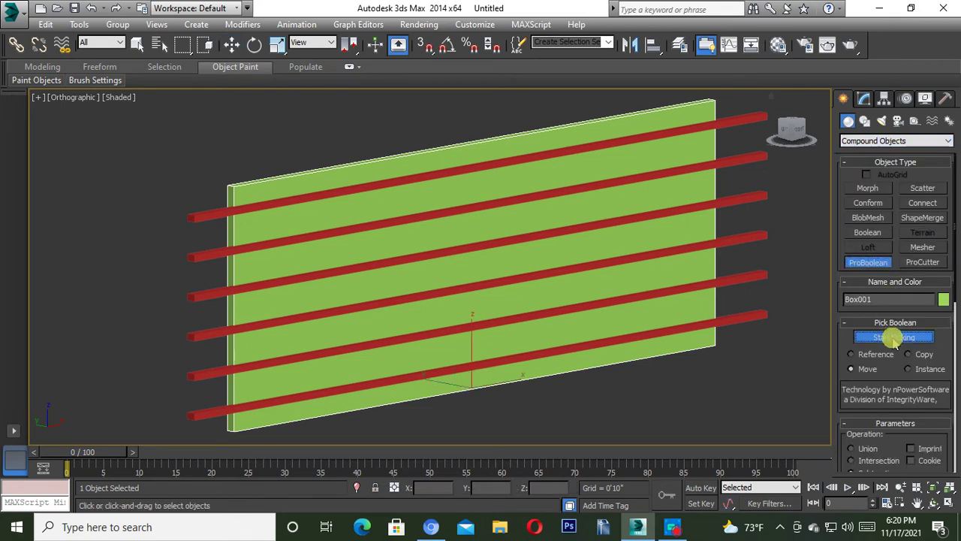
pyautogui.moveTo(199, 418); pyautogui.dragTo(290, 372, button='middle')
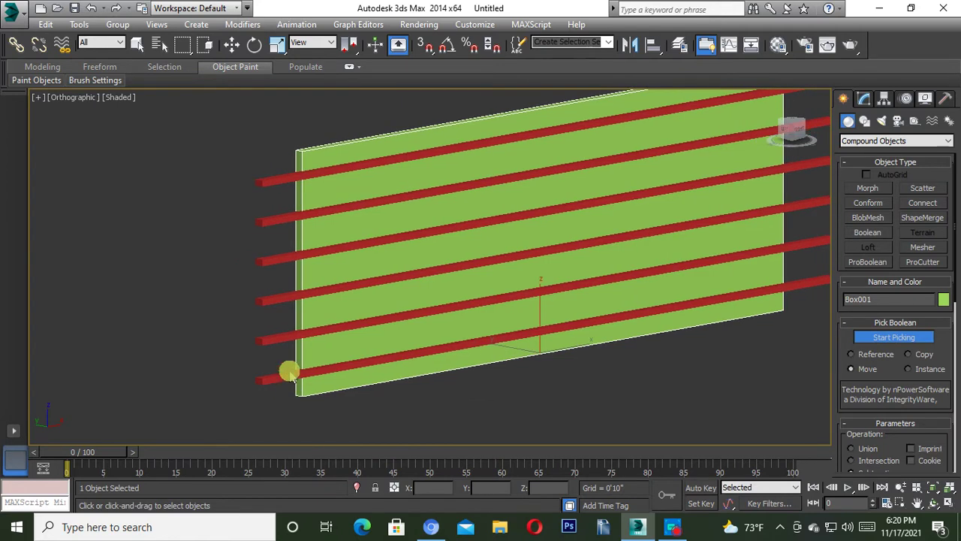
pyautogui.scroll(2, 285, 375)
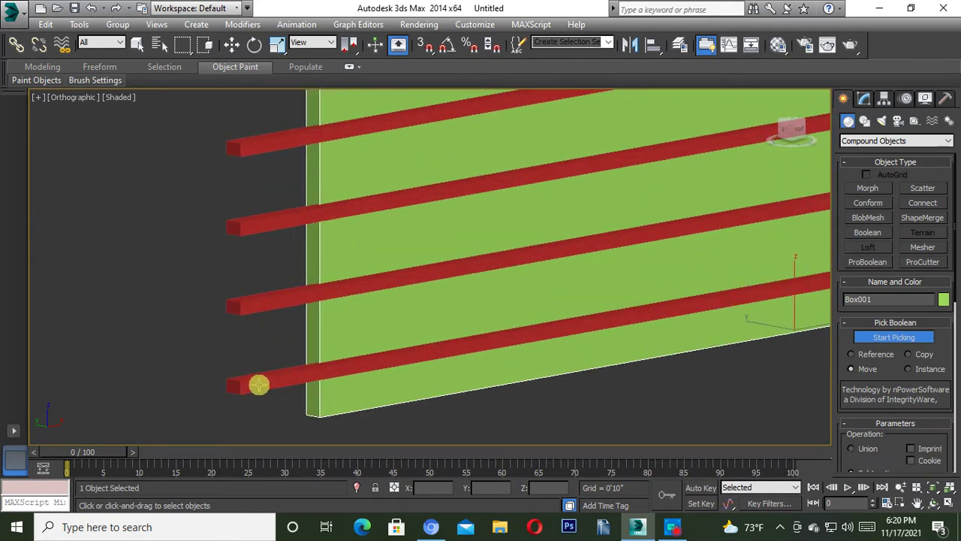
pyautogui.click(258, 384)
# - Pick the remaining red bars to cut them as grooves, then finish picking
pyautogui.click(262, 303)
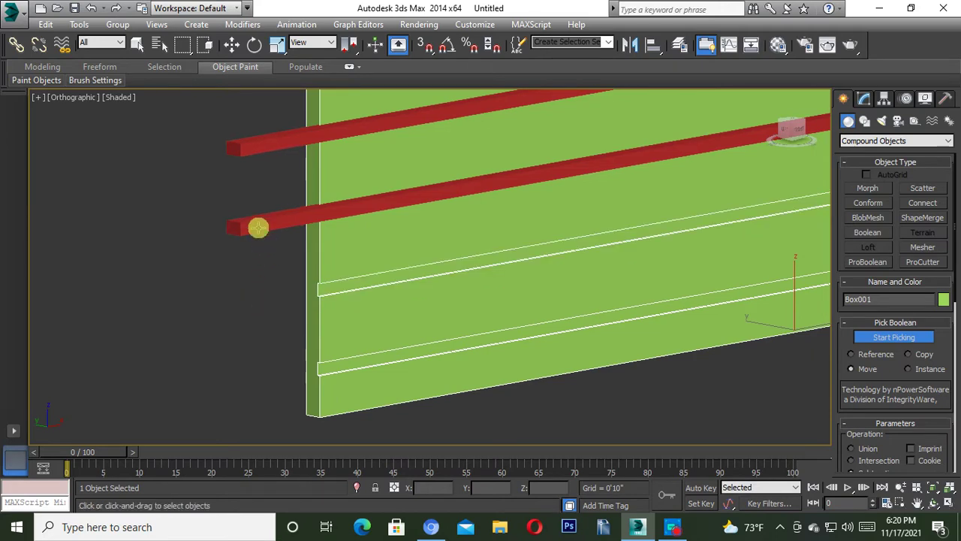
pyautogui.moveTo(257, 222)
pyautogui.mouseDown(button='middle')
pyautogui.moveTo(268, 247)
pyautogui.moveTo(243, 338)
pyautogui.mouseUp(button='middle')
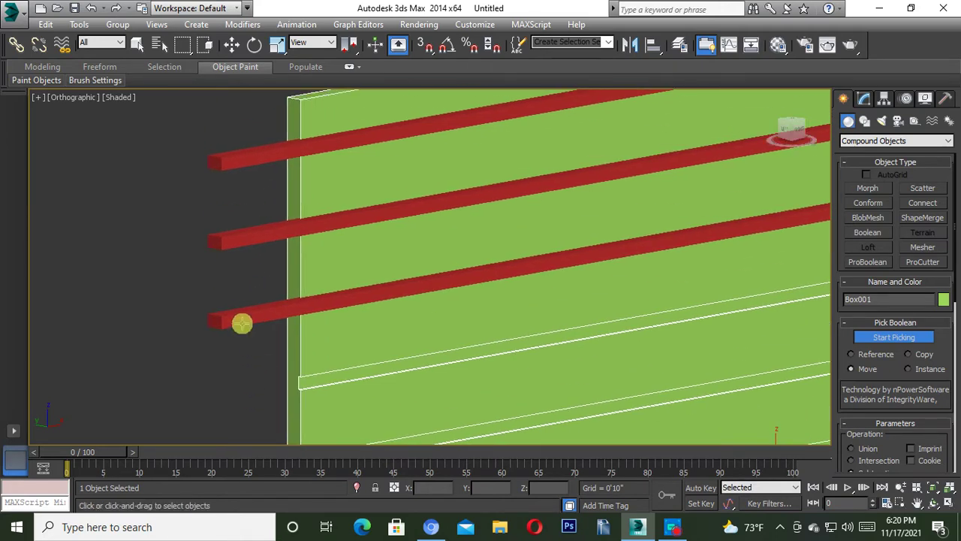
pyautogui.click(242, 323)
pyautogui.click(241, 242)
pyautogui.click(238, 160)
pyautogui.scroll(-5, 470, 225)
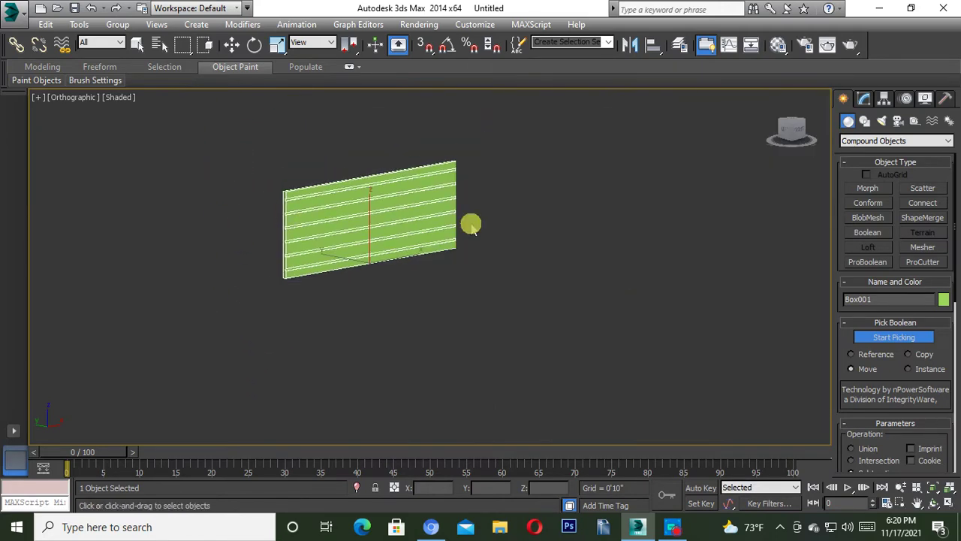
pyautogui.rightClick(738, 234)
# - Inspect the grooved panel in wireframe and shaded views, then reselect it
pyautogui.click(864, 142)
pyautogui.click(858, 152)
pyautogui.click(520, 250)
pyautogui.moveTo(519, 250)
pyautogui.keyDown('alt'); pyautogui.mouseDown(button='middle')
pyautogui.moveTo(399, 273)
pyautogui.moveTo(398, 305)
pyautogui.moveTo(219, 336)
pyautogui.mouseUp(button='middle'); pyautogui.keyUp('alt')
pyautogui.press('F3')
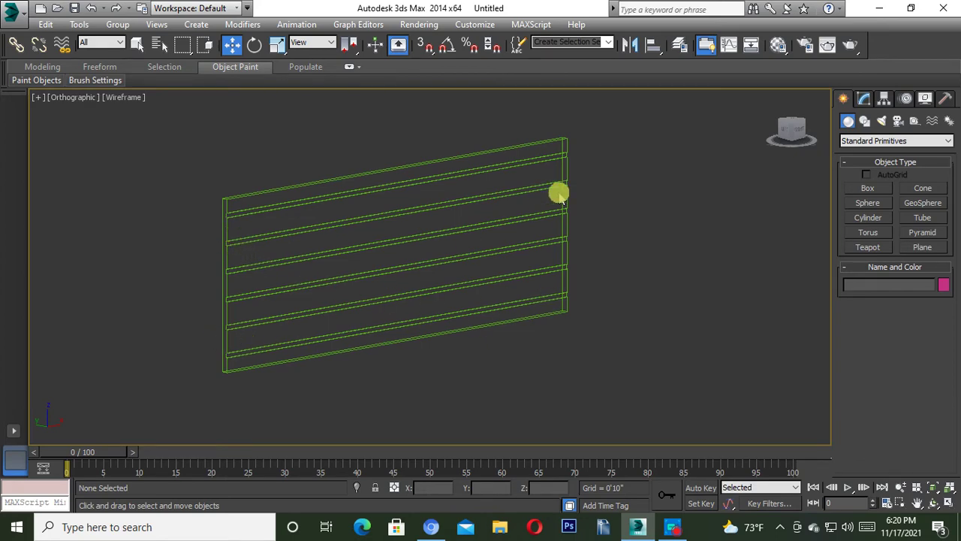
pyautogui.press('F3')
pyautogui.click(455, 218)
pyautogui.moveTo(455, 223); pyautogui.dragTo(496, 246)
pyautogui.moveTo(497, 247)
pyautogui.keyDown('alt'); pyautogui.mouseDown(button='middle')
pyautogui.moveTo(551, 228)
pyautogui.moveTo(469, 277)
pyautogui.mouseUp(button='middle'); pyautogui.keyUp('alt')
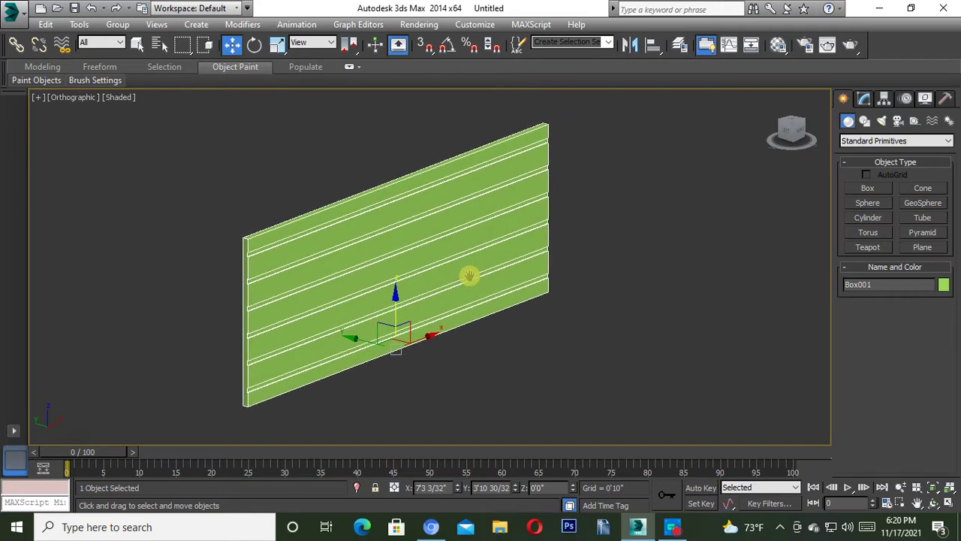
pyautogui.click(714, 241)
pyautogui.click(410, 250)
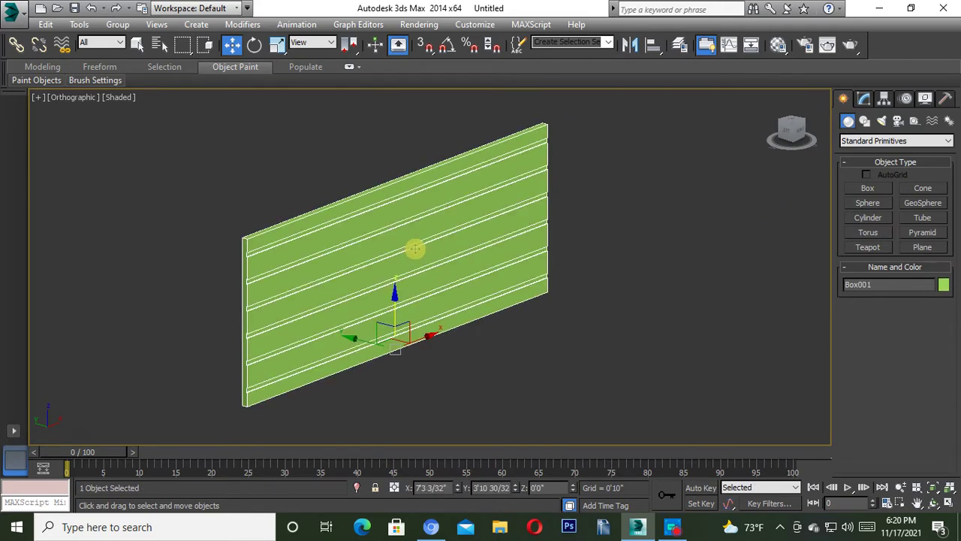
# - Assign a grey material to the grooved panel in the Material Editor
pyautogui.press('m')
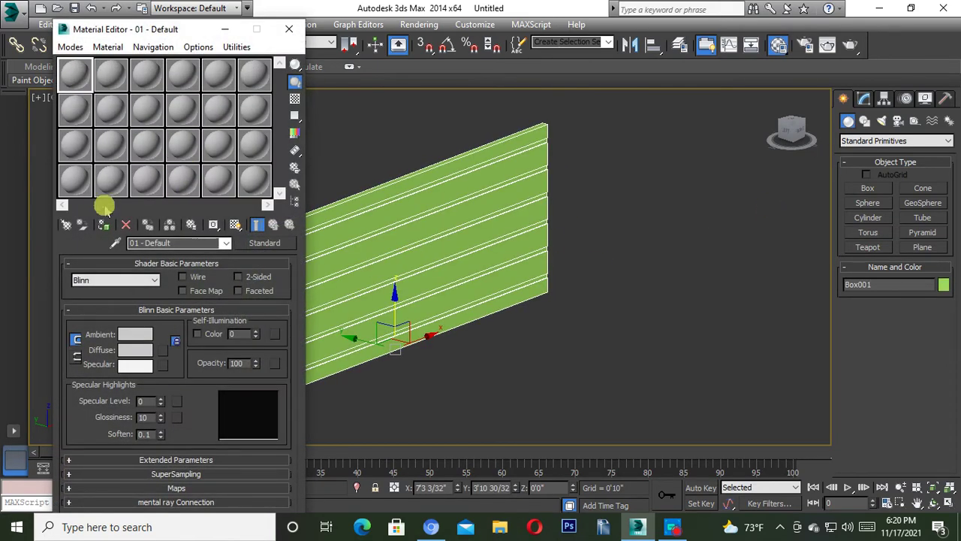
pyautogui.click(103, 225)
pyautogui.click(288, 29)
pyautogui.click(324, 140)
pyautogui.click(383, 288)
# - Convert the panel to Editable Poly and enter Polygon sub-object mode
pyautogui.rightClick(405, 239)
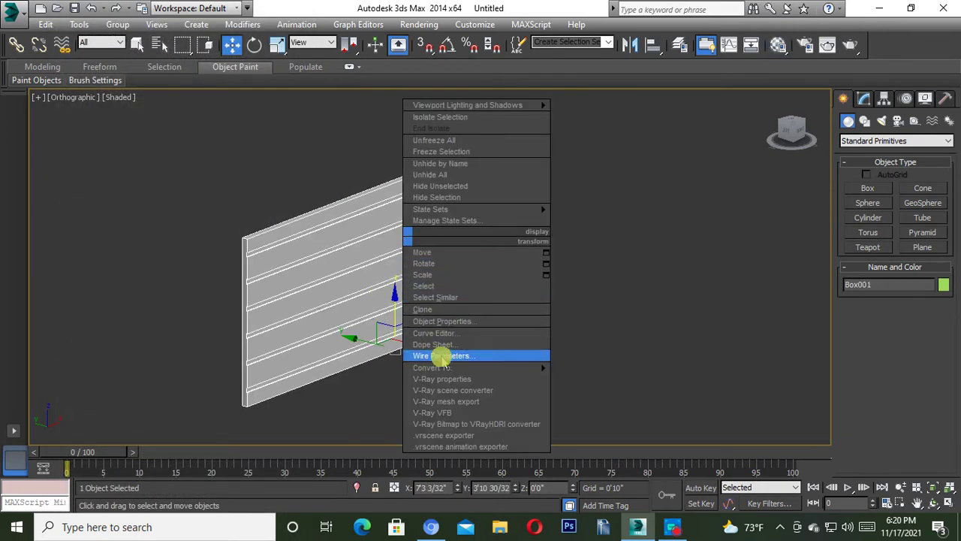
pyautogui.moveTo(432, 368)
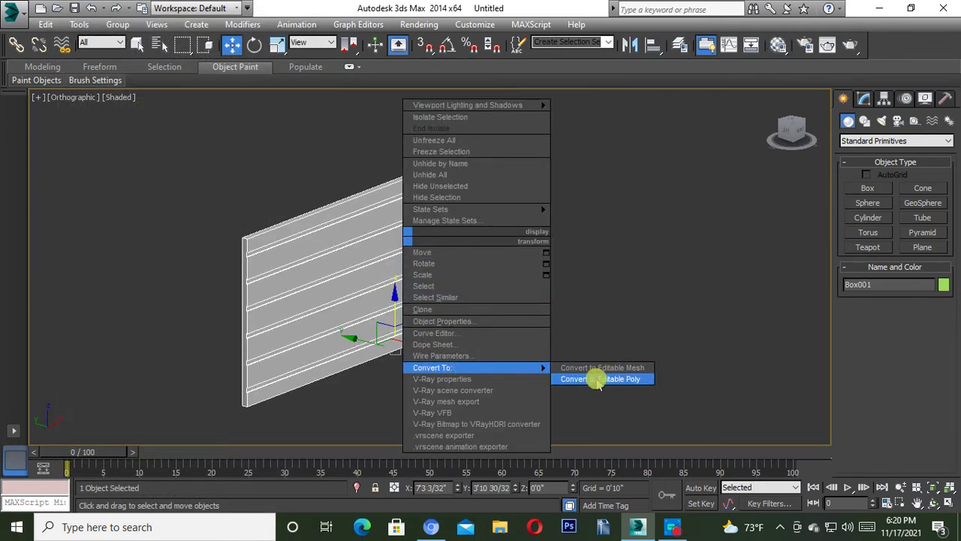
pyautogui.click(598, 380)
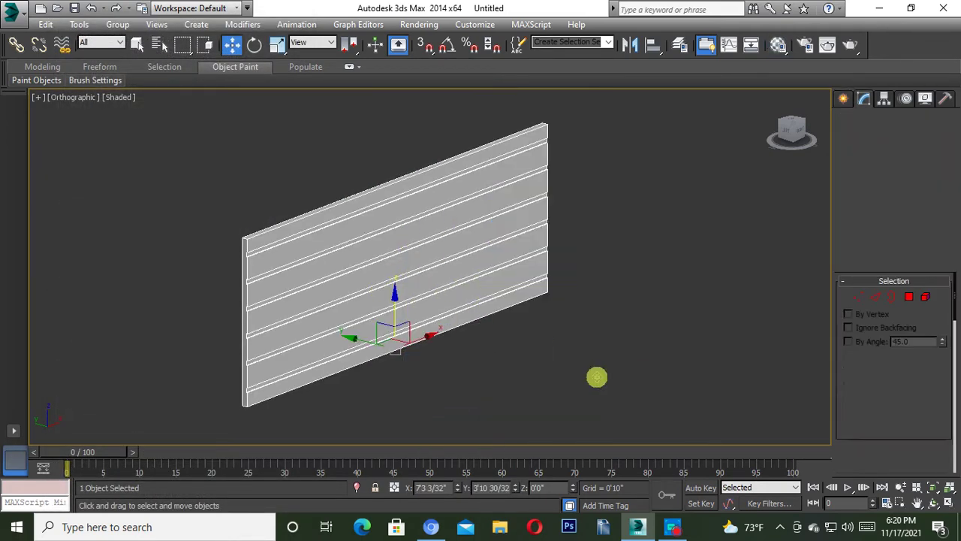
pyautogui.click(910, 297)
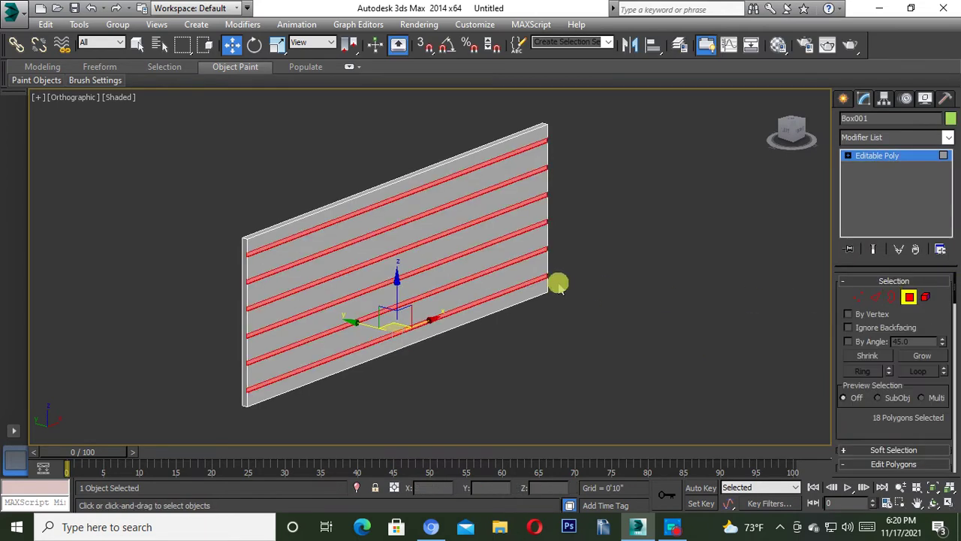
pyautogui.scroll(2, 315, 235)
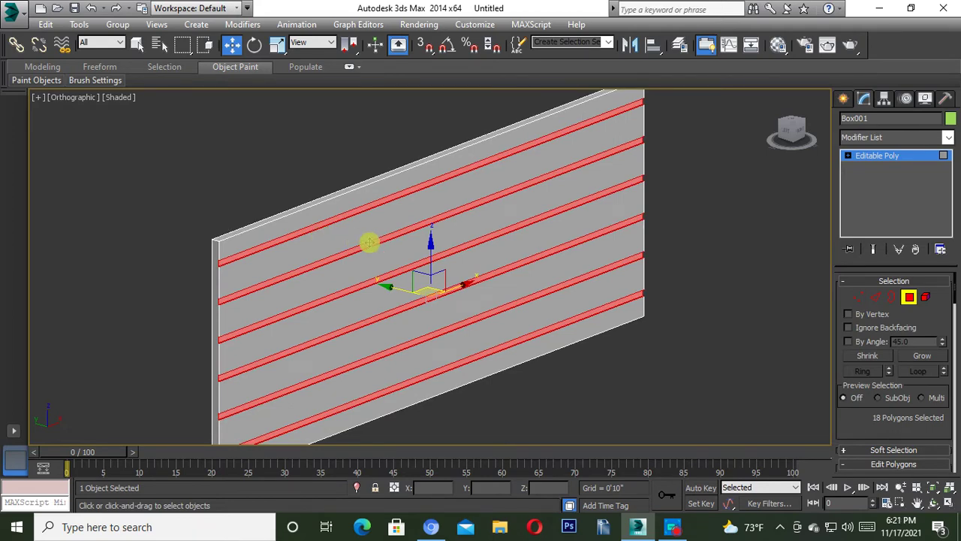
# - Create a black (0,0,0) diffuse material and assign it to the groove polygons
pyautogui.press('m')
pyautogui.click(111, 74)
pyautogui.click(142, 350)
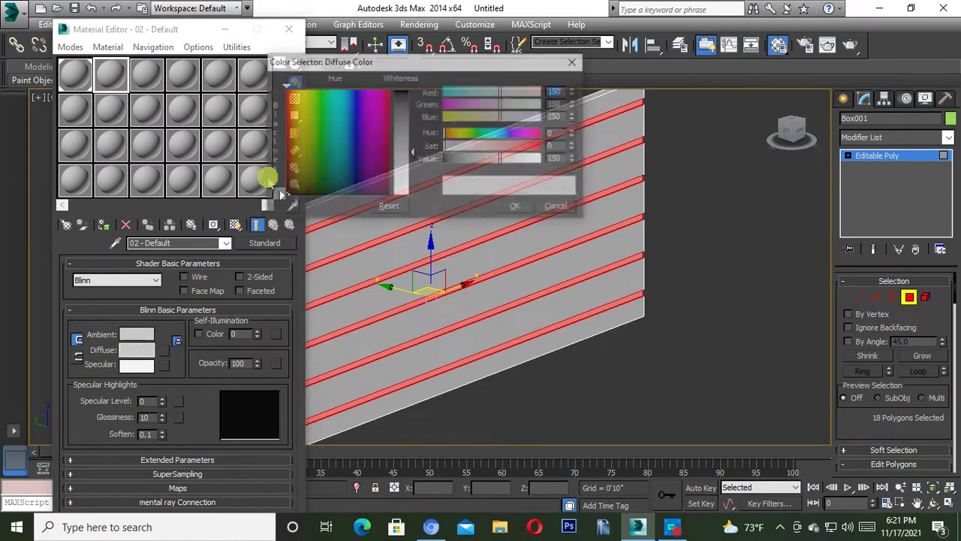
pyautogui.moveTo(403, 133); pyautogui.dragTo(530, 196)
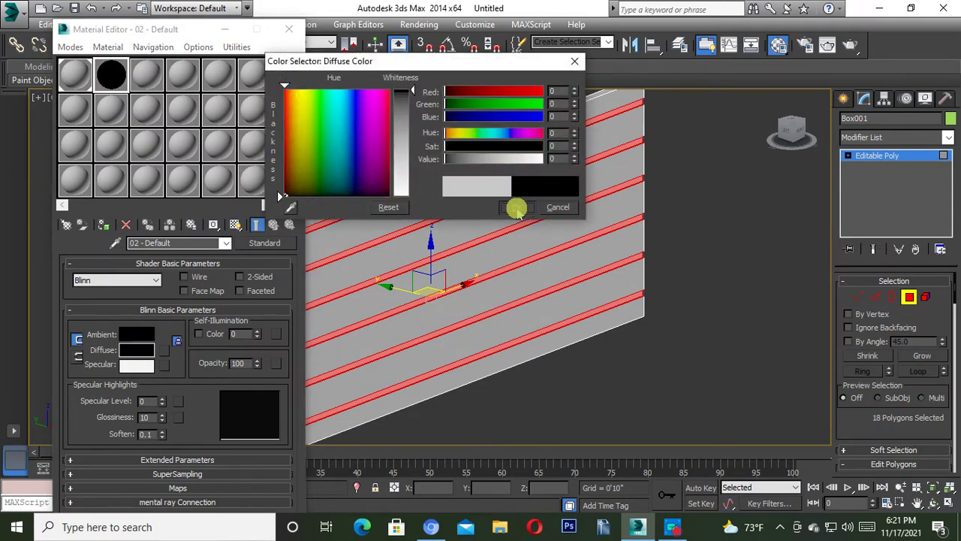
pyautogui.click(517, 208)
pyautogui.click(104, 225)
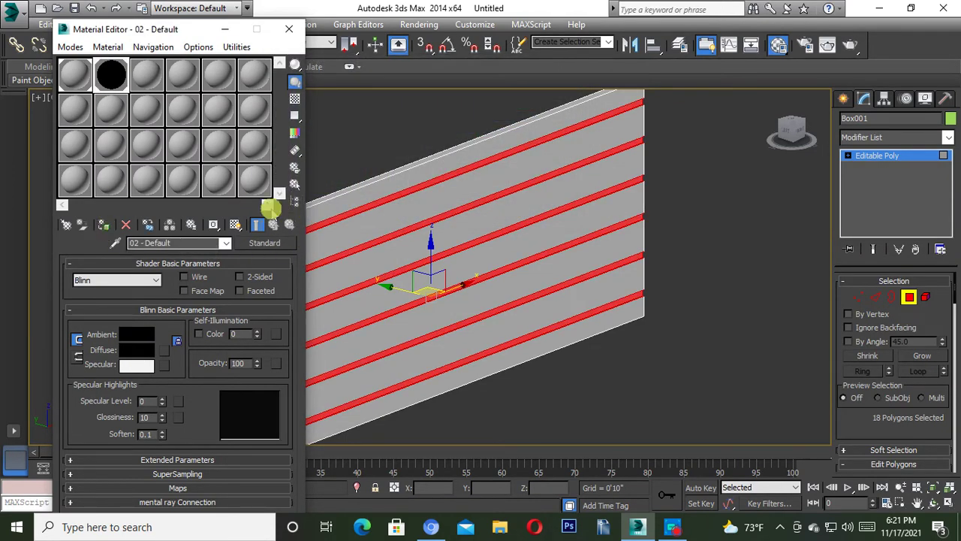
pyautogui.click(908, 296)
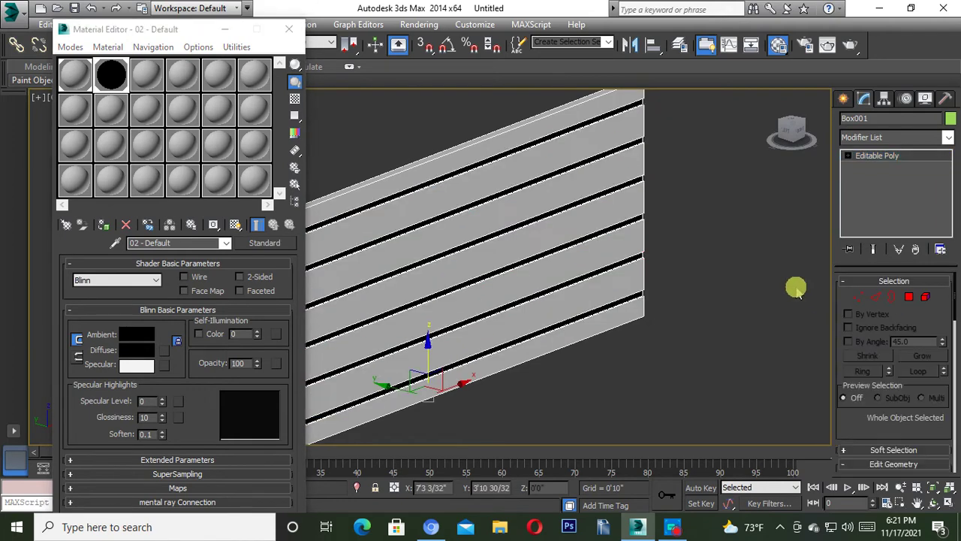
pyautogui.click(770, 272)
pyautogui.scroll(-3, 661, 311)
pyautogui.scroll(-2, 661, 310)
# - Select the grooved panel and orbit the view to face it
pyautogui.click(288, 29)
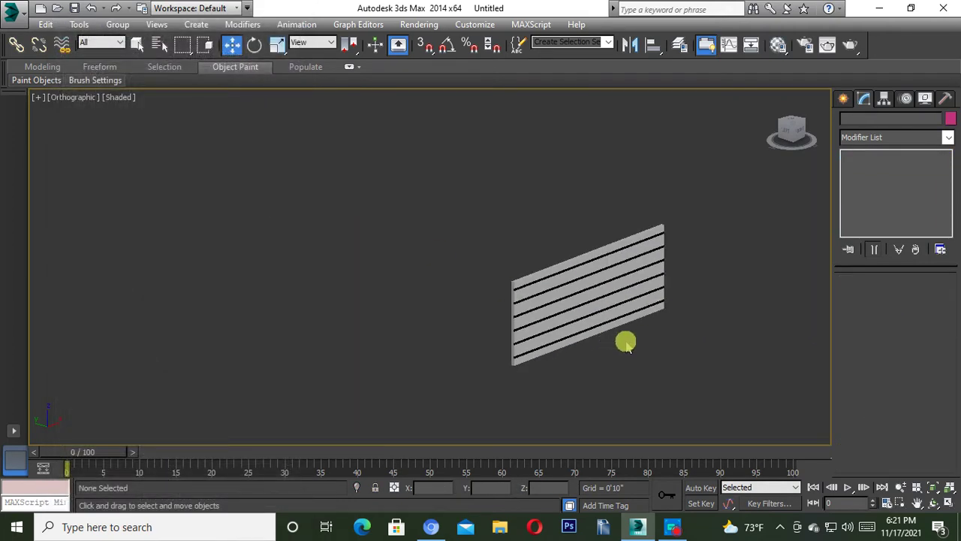
pyautogui.scroll(3, 526, 270)
pyautogui.click(521, 262)
pyautogui.scroll(-3, 522, 262)
pyautogui.moveTo(521, 263)
pyautogui.keyDown('alt'); pyautogui.mouseDown(button='middle')
pyautogui.moveTo(489, 248)
pyautogui.moveTo(623, 255)
pyautogui.moveTo(607, 281)
pyautogui.moveTo(510, 287)
pyautogui.moveTo(596, 288)
pyautogui.moveTo(667, 265)
pyautogui.moveTo(648, 281)
pyautogui.moveTo(487, 274)
pyautogui.mouseUp(button='middle'); pyautogui.keyUp('alt')
pyautogui.scroll(3, 526, 263)
pyautogui.scroll(-2, 648, 283)
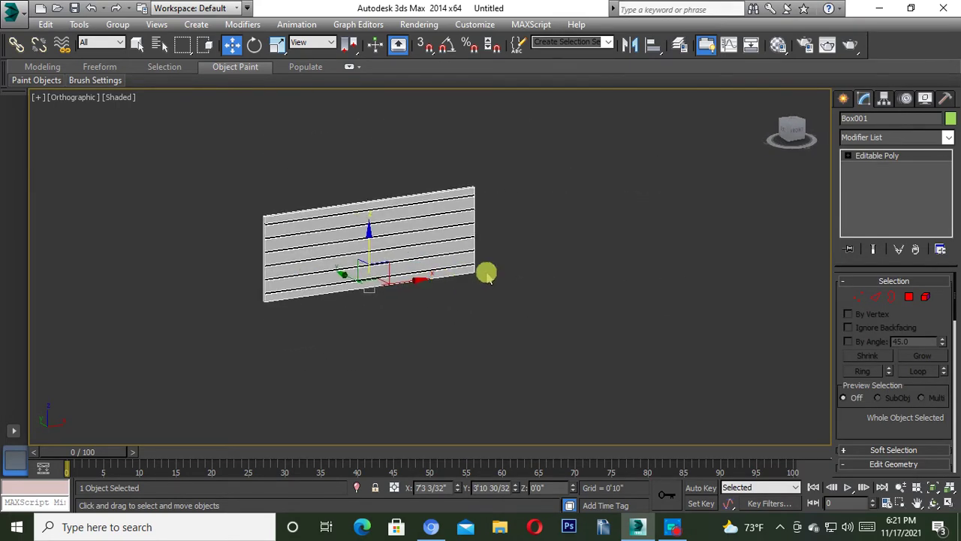
# - Drag out a large box primitive, Box002, beside the grooved panel
pyautogui.click(843, 98)
pyautogui.click(868, 187)
pyautogui.moveTo(705, 268); pyautogui.dragTo(458, 274, button='middle')
pyautogui.moveTo(336, 319); pyautogui.dragTo(559, 304)
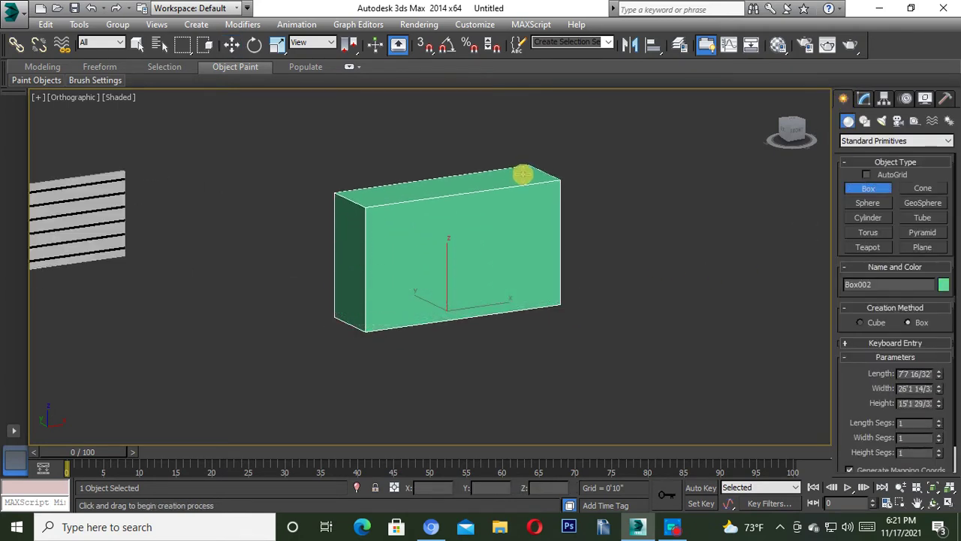
pyautogui.click(233, 44)
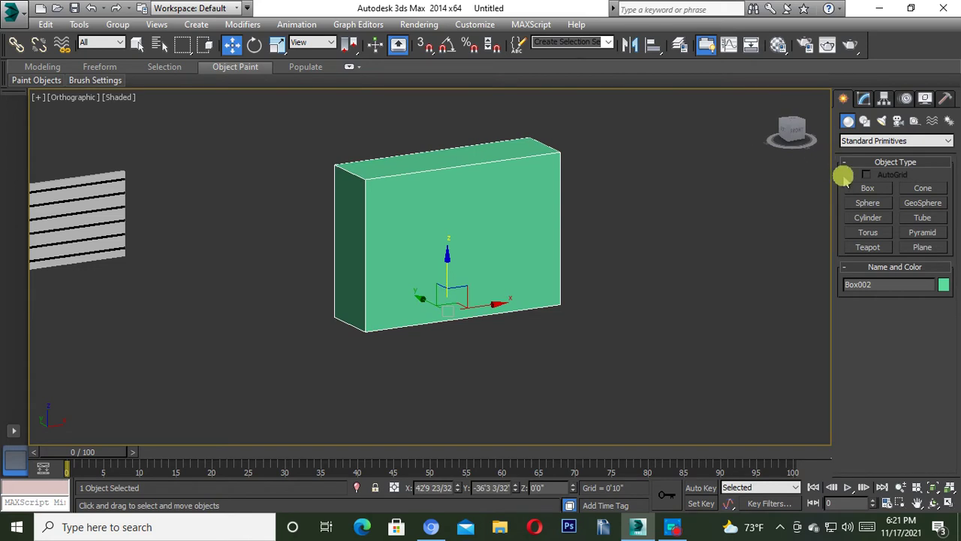
pyautogui.keyDown('alt'); pyautogui.moveTo(708, 253); pyautogui.dragTo(382, 323, button='middle'); pyautogui.keyUp('alt')
pyautogui.scroll(3, 394, 359)
pyautogui.rightClick(425, 337)
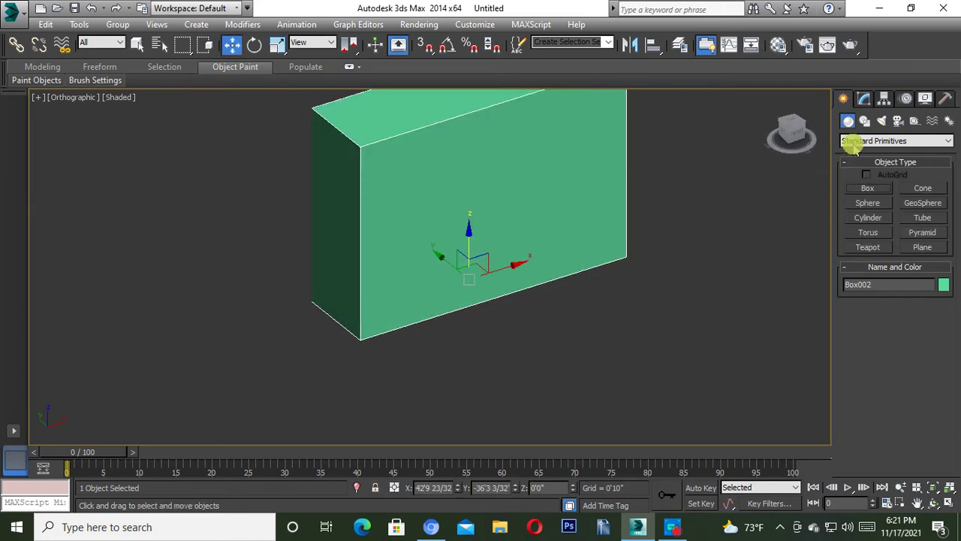
pyautogui.click(865, 120)
pyautogui.click(867, 199)
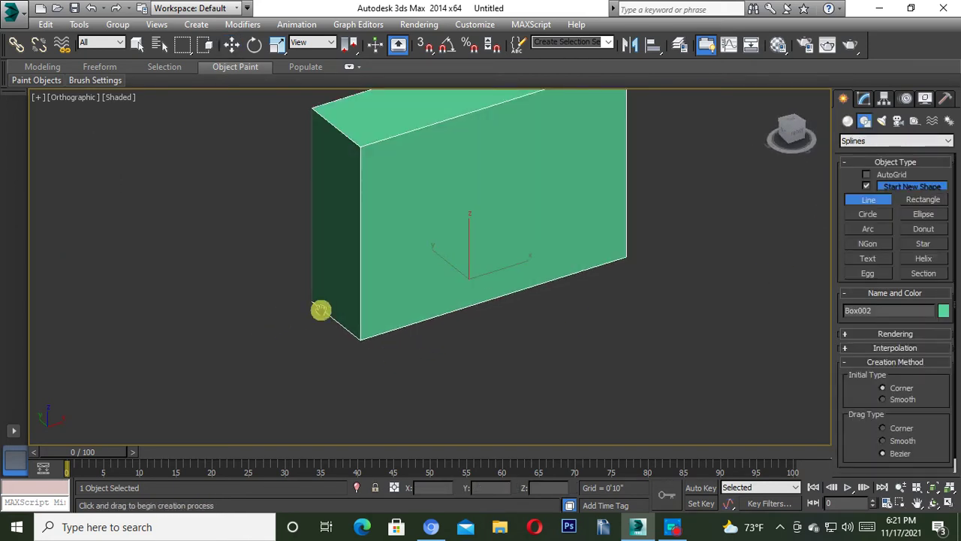
# - With vertex snap on, draw a line along the box's bottom corners
pyautogui.moveTo(318, 309); pyautogui.dragTo(251, 330, button='middle')
pyautogui.press('s')
pyautogui.click(247, 328)
pyautogui.click(297, 368)
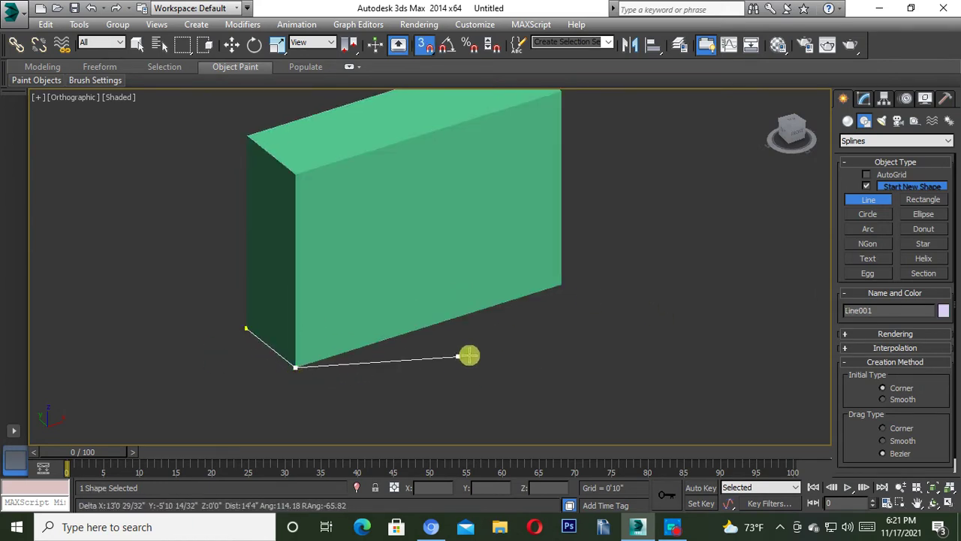
pyautogui.keyDown('alt'); pyautogui.moveTo(558, 281); pyautogui.dragTo(433, 316, button='middle'); pyautogui.keyUp('alt')
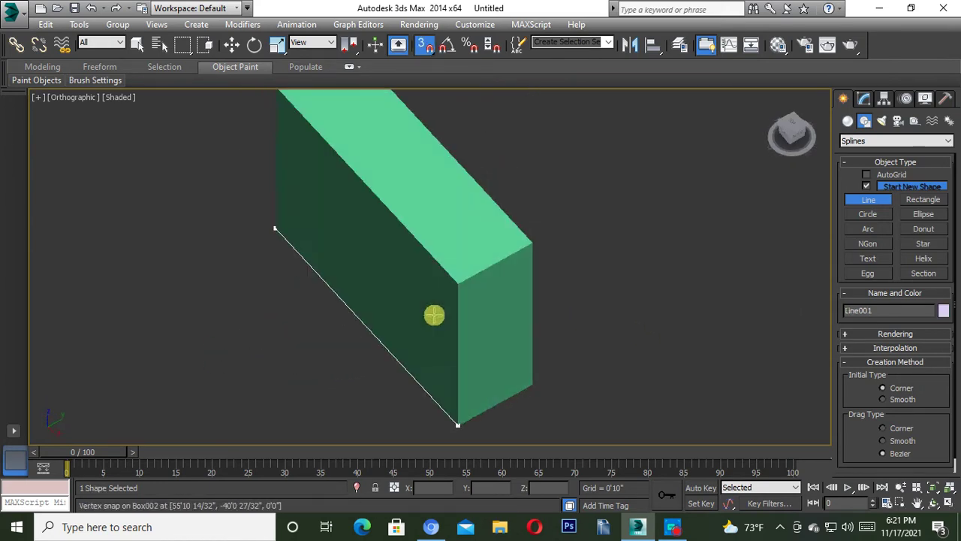
pyautogui.rightClick(541, 390)
pyautogui.keyDown('alt'); pyautogui.moveTo(526, 388); pyautogui.dragTo(586, 345, button='middle'); pyautogui.keyUp('alt')
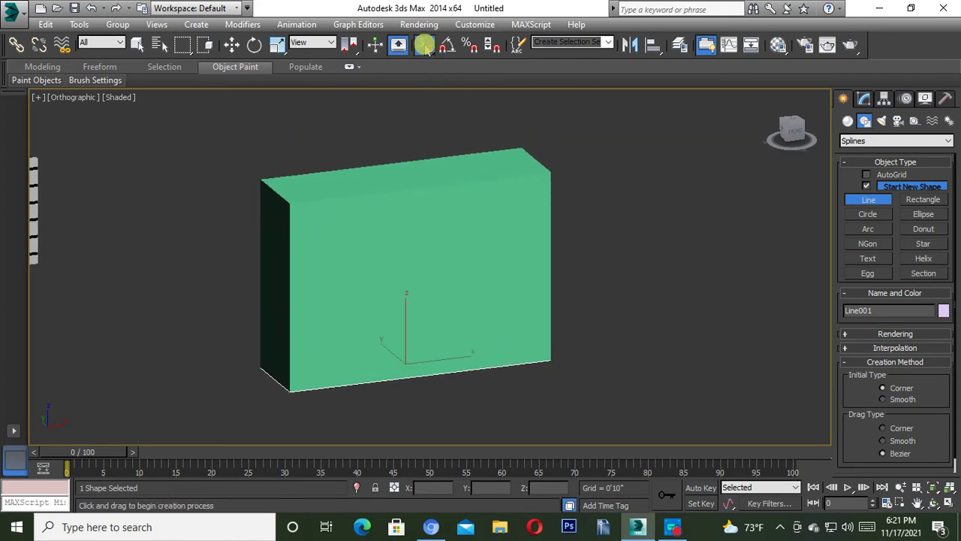
# - Make the line renderable in viewport and renderer with a rectangular profile, raised partway up
pyautogui.click(232, 44)
pyautogui.click(865, 99)
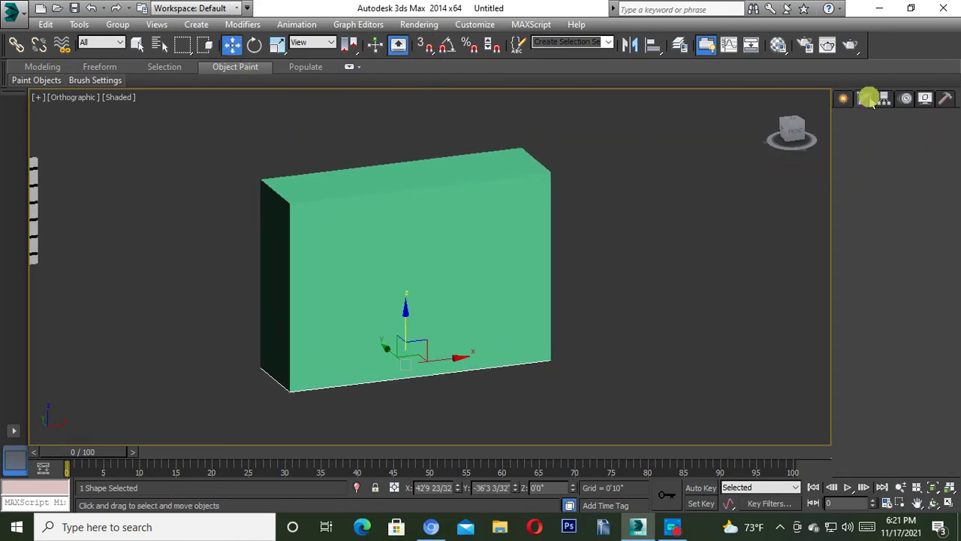
pyautogui.click(871, 281)
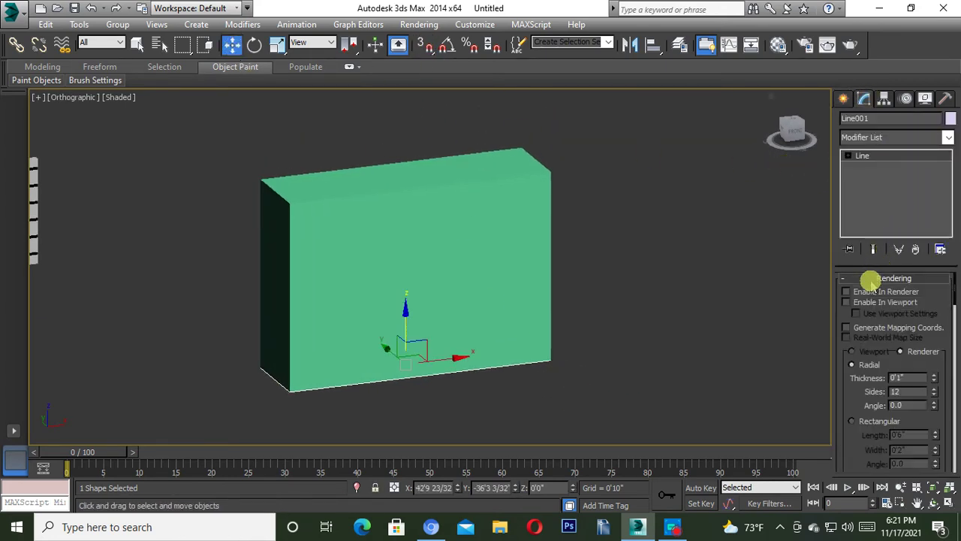
pyautogui.click(846, 291)
pyautogui.click(846, 302)
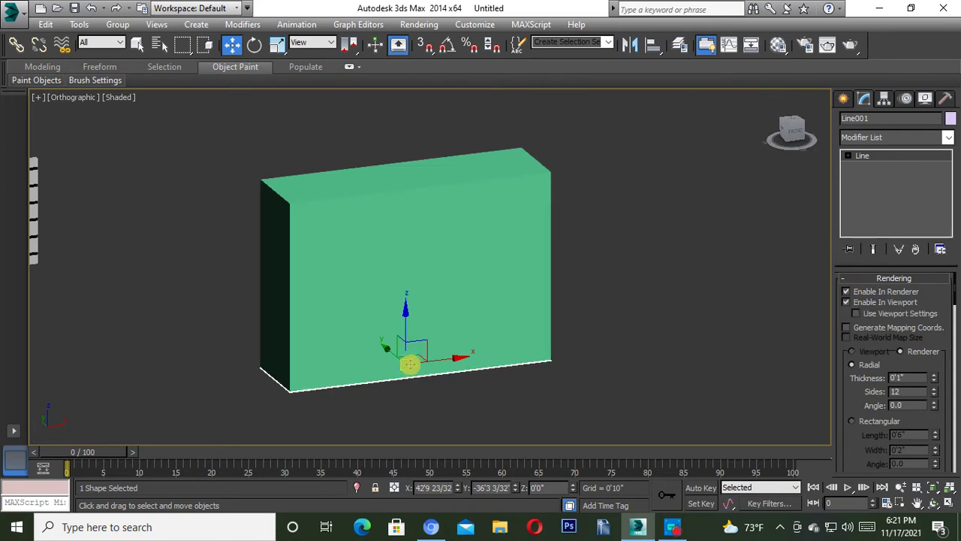
pyautogui.scroll(3, 400, 336)
pyautogui.moveTo(400, 336); pyautogui.dragTo(400, 264)
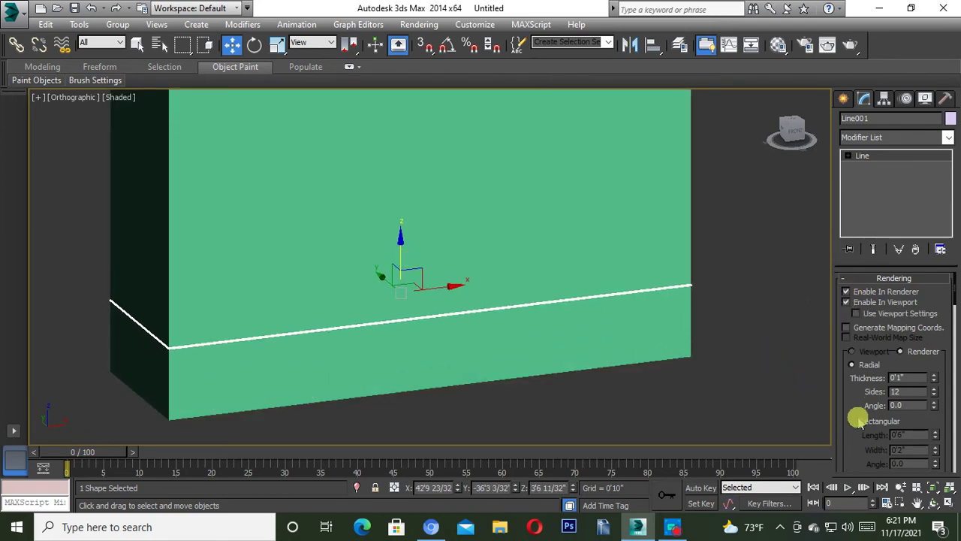
pyautogui.click(852, 422)
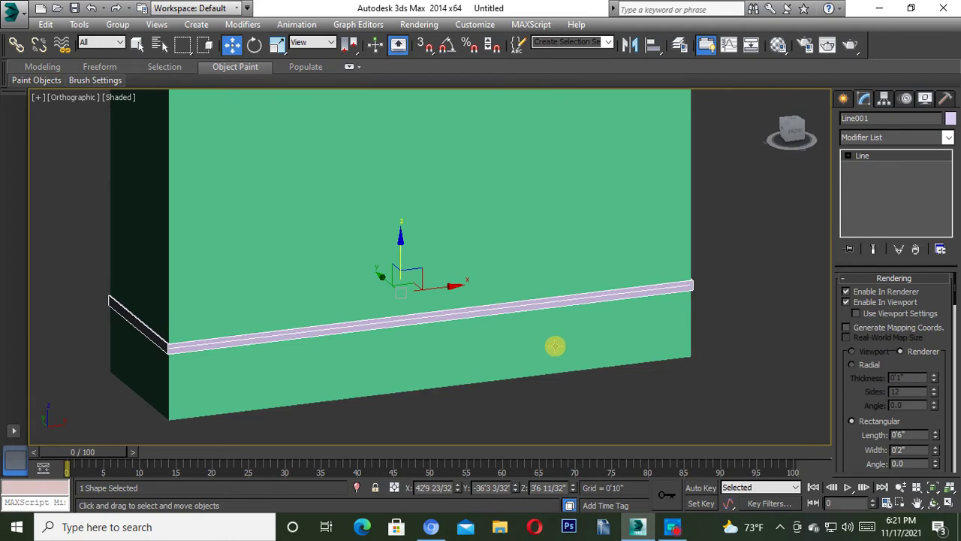
pyautogui.moveTo(506, 342)
pyautogui.keyDown('alt'); pyautogui.mouseDown(button='middle')
pyautogui.moveTo(545, 346)
pyautogui.moveTo(339, 346)
pyautogui.moveTo(180, 317)
pyautogui.moveTo(302, 342)
pyautogui.moveTo(440, 332)
pyautogui.moveTo(383, 328)
pyautogui.mouseUp(button='middle'); pyautogui.keyUp('alt')
pyautogui.scroll(2, 404, 329)
# - Convert the strip, Line001, to an editable poly
pyautogui.rightClick(416, 290)
pyautogui.moveTo(446, 421)
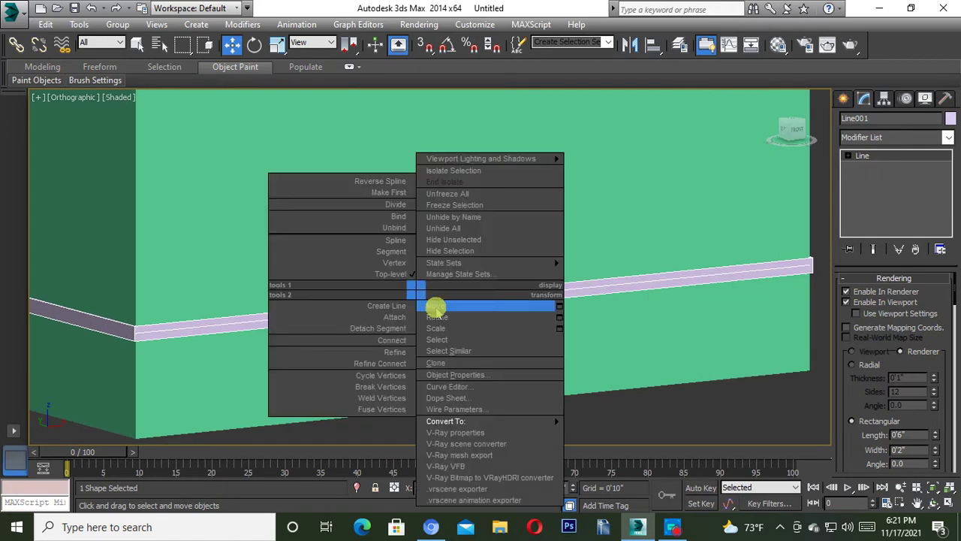
pyautogui.click(614, 443)
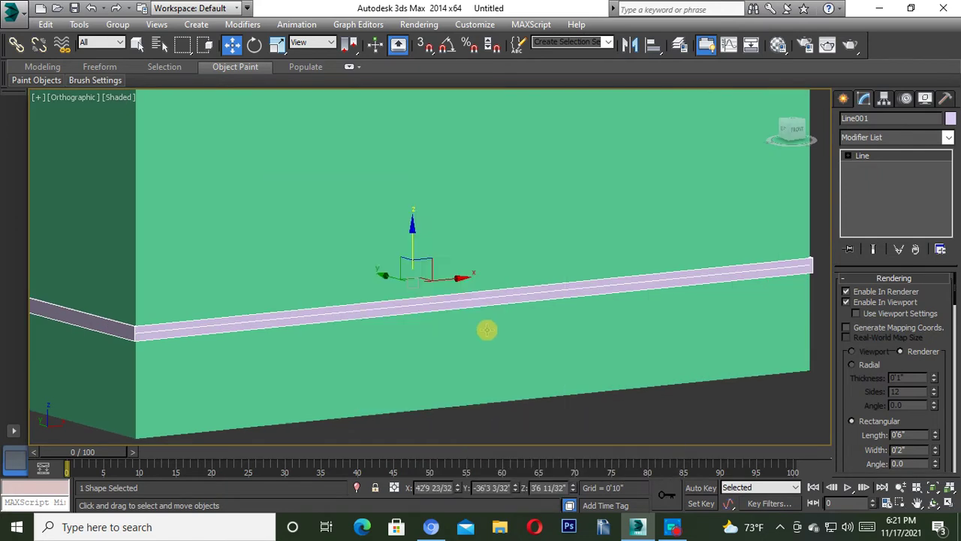
pyautogui.rightClick(442, 289)
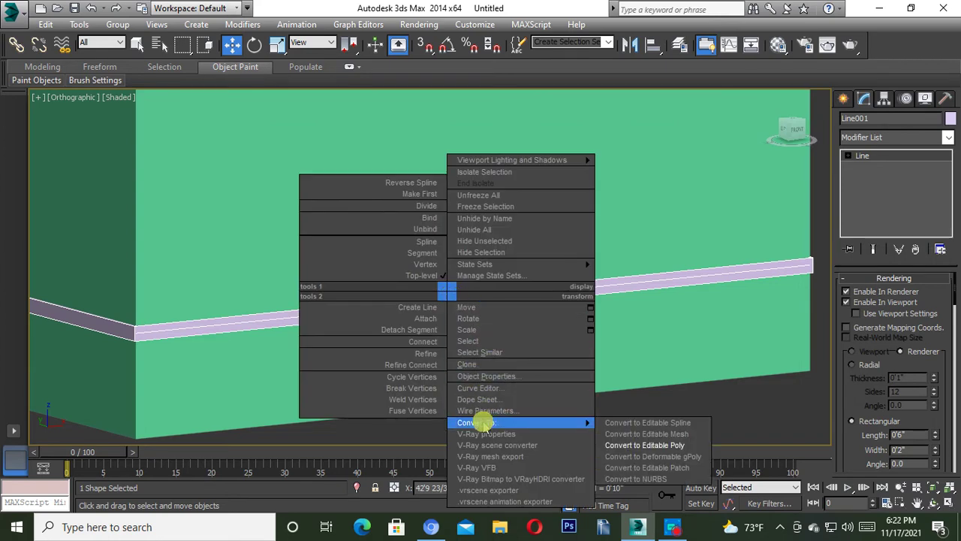
pyautogui.click(642, 450)
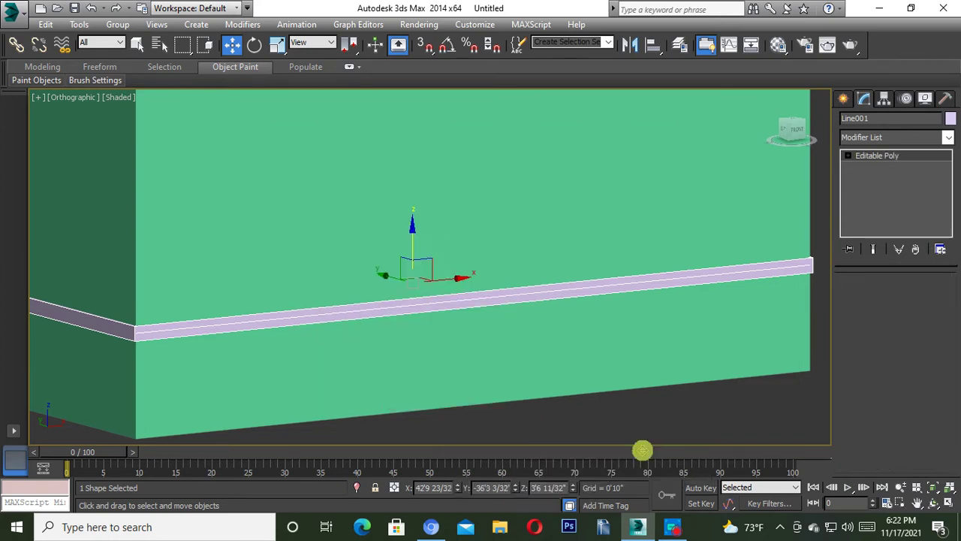
pyautogui.click(791, 410)
pyautogui.scroll(-4, 596, 323)
pyautogui.scroll(3, 457, 346)
pyautogui.scroll(2, 337, 292)
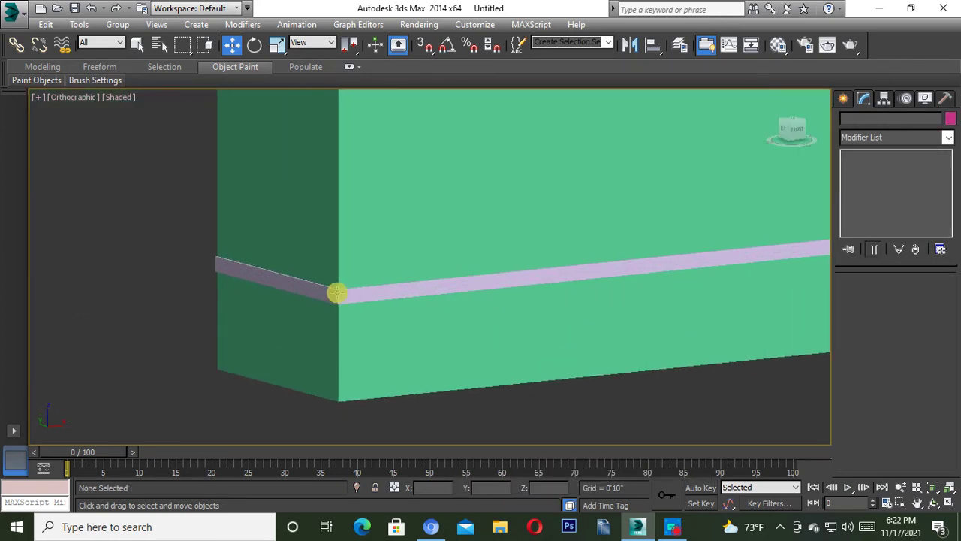
pyautogui.click(337, 292)
pyautogui.scroll(-5, 338, 286)
pyautogui.rightClick(411, 259)
pyautogui.moveTo(451, 387)
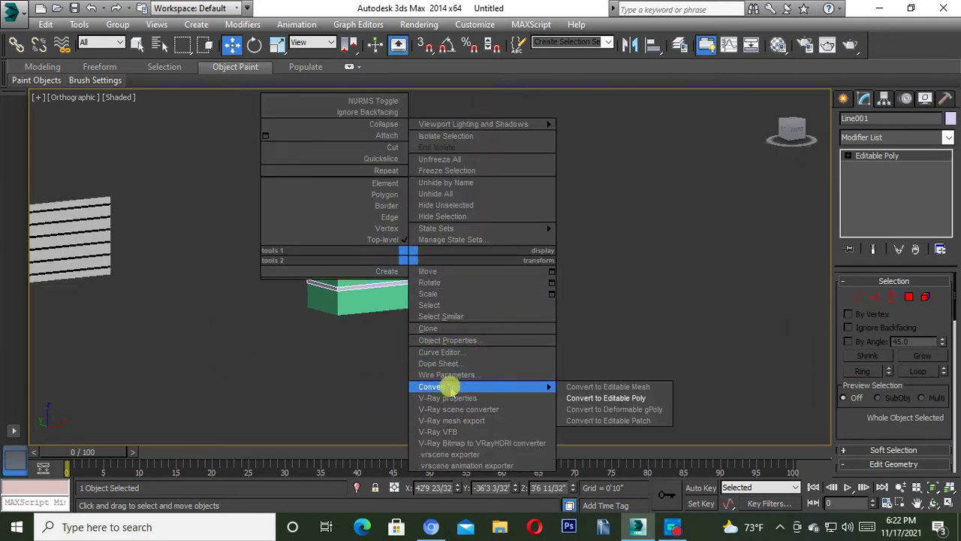
pyautogui.click(616, 397)
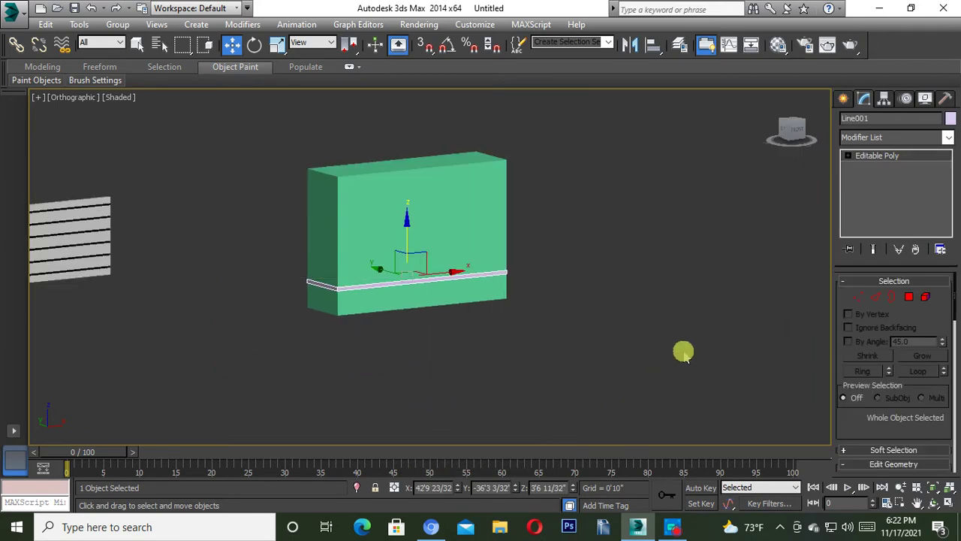
pyautogui.click(681, 350)
pyautogui.scroll(3, 395, 239)
# - Select the green box, Box002
pyautogui.click(395, 239)
pyautogui.scroll(2, 401, 307)
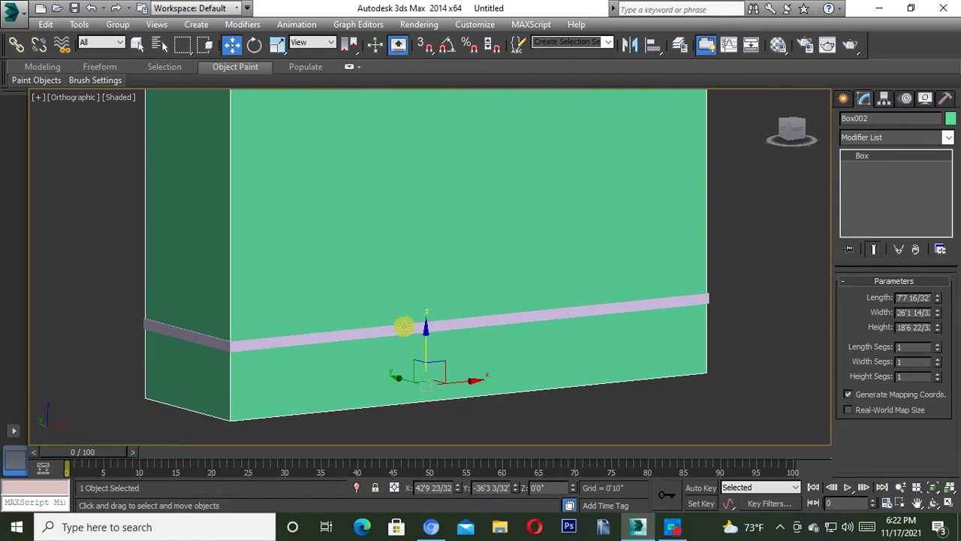
pyautogui.scroll(-3, 401, 326)
pyautogui.scroll(-1, 423, 268)
# - Apply a Compound Objects ProBoolean to the box, picking the strip to subtract
pyautogui.click(843, 98)
pyautogui.click(871, 140)
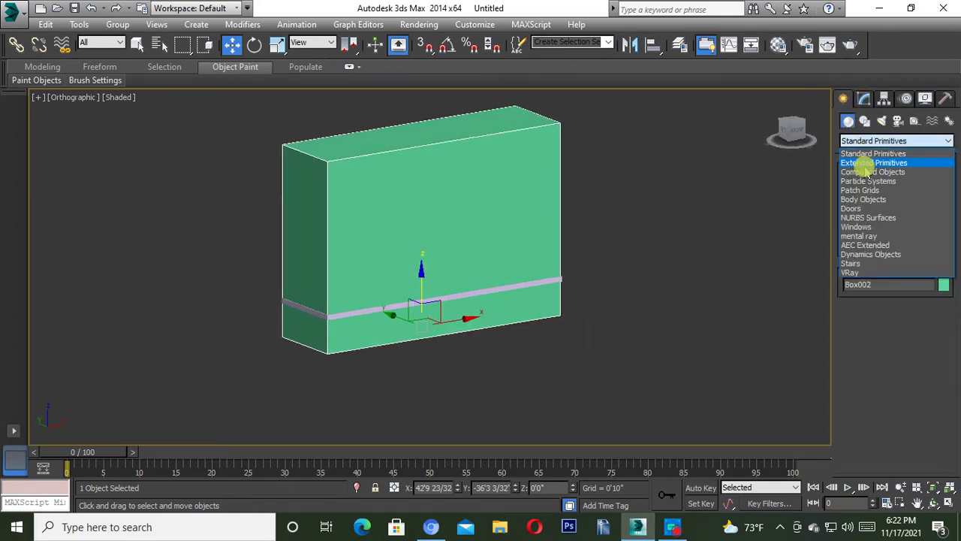
pyautogui.click(871, 170)
pyautogui.click(872, 262)
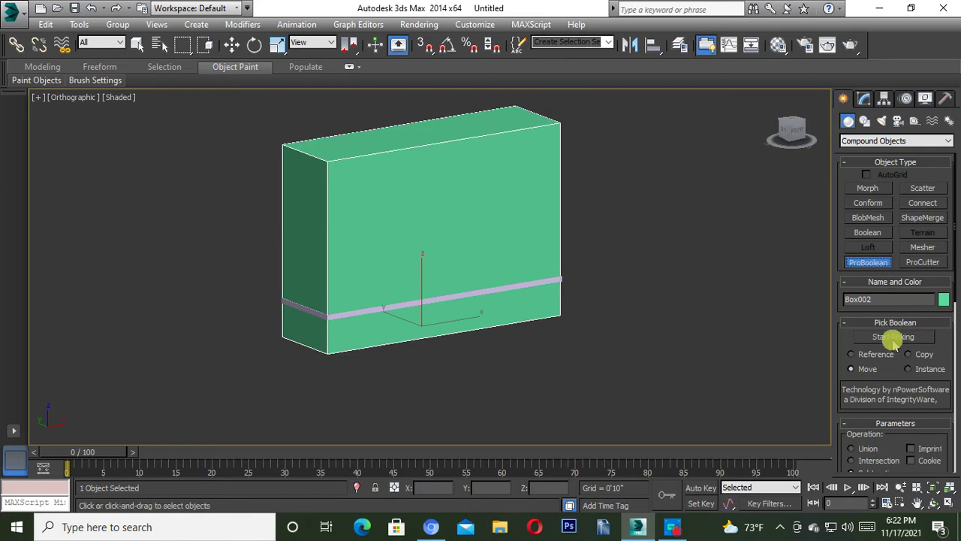
pyautogui.click(893, 337)
pyautogui.scroll(3, 328, 322)
pyautogui.click(327, 308)
pyautogui.scroll(-5, 213, 277)
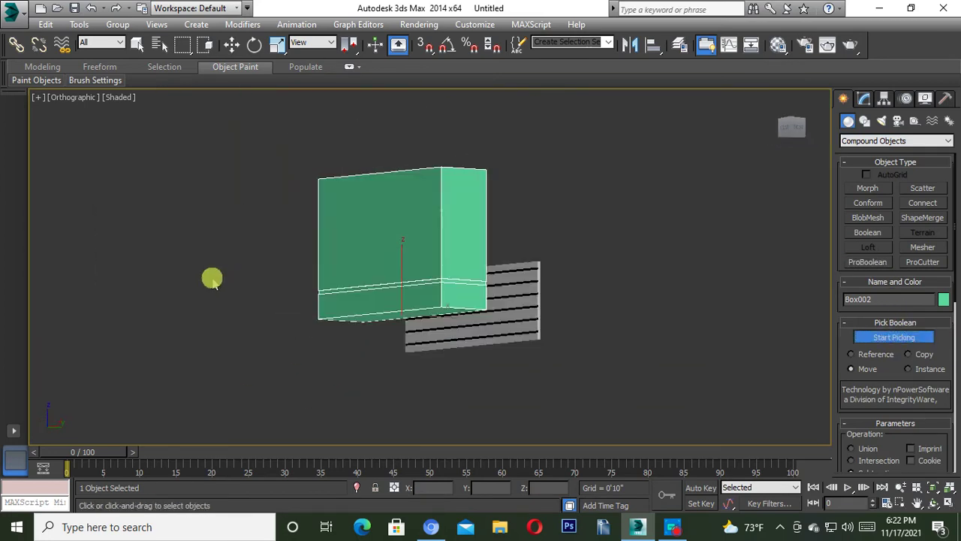
pyautogui.keyDown('alt'); pyautogui.moveTo(212, 277); pyautogui.dragTo(277, 302, button='middle'); pyautogui.keyUp('alt')
# - Undo the ProBoolean cut with Ctrl+Z and select the strip again
pyautogui.press('w')
pyautogui.click(610, 252)
pyautogui.hotkey('ctrl', 'z')
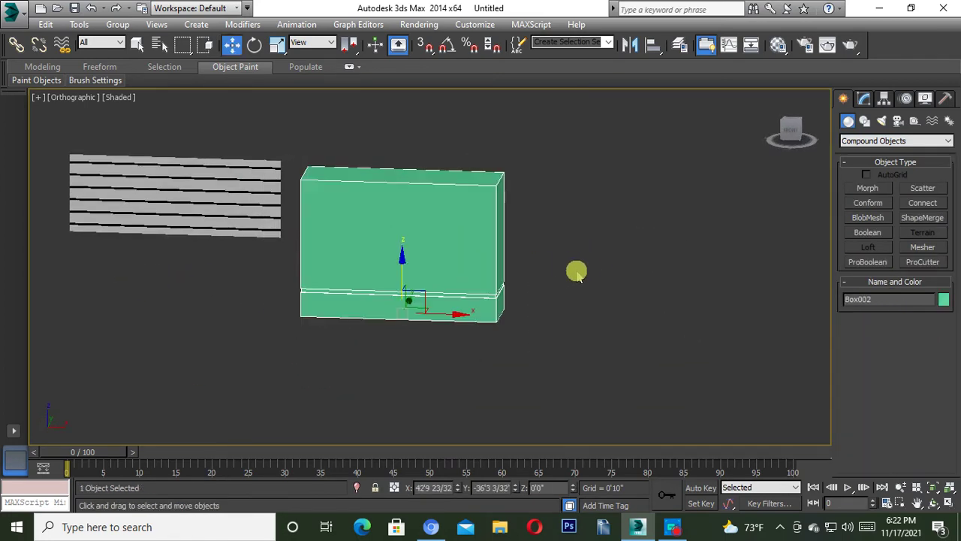
pyautogui.hotkey('alt', 'space')
pyautogui.click(414, 308)
pyautogui.keyDown('alt'); pyautogui.moveTo(413, 308); pyautogui.dragTo(421, 296, button='middle'); pyautogui.keyUp('alt')
pyautogui.scroll(3, 420, 296)
pyautogui.click(388, 296)
# - Clone the strip upward as 10 evenly spaced copies
pyautogui.scroll(-1, 388, 296)
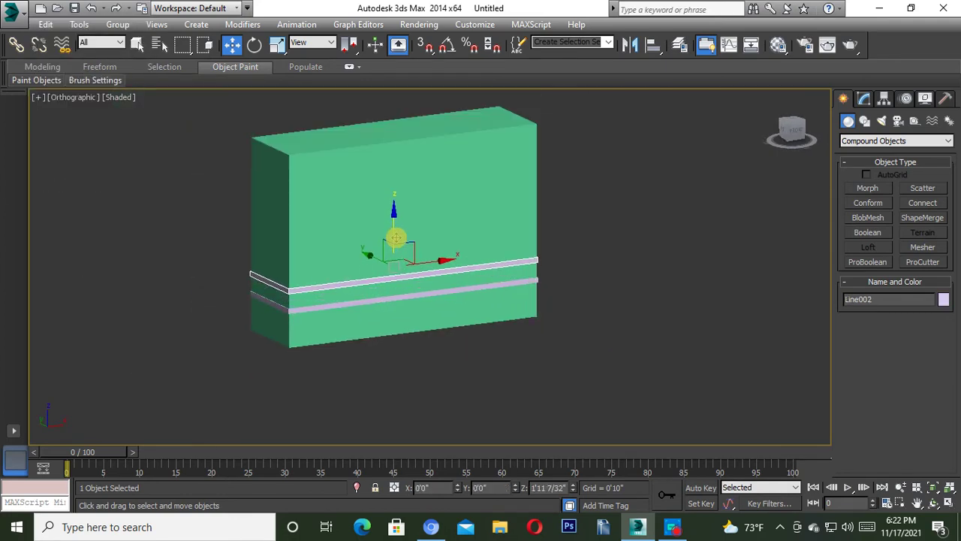
pyautogui.keyDown('shift'); pyautogui.moveTo(392, 287); pyautogui.dragTo(392, 268); pyautogui.keyUp('shift')
pyautogui.doubleClick(502, 272)
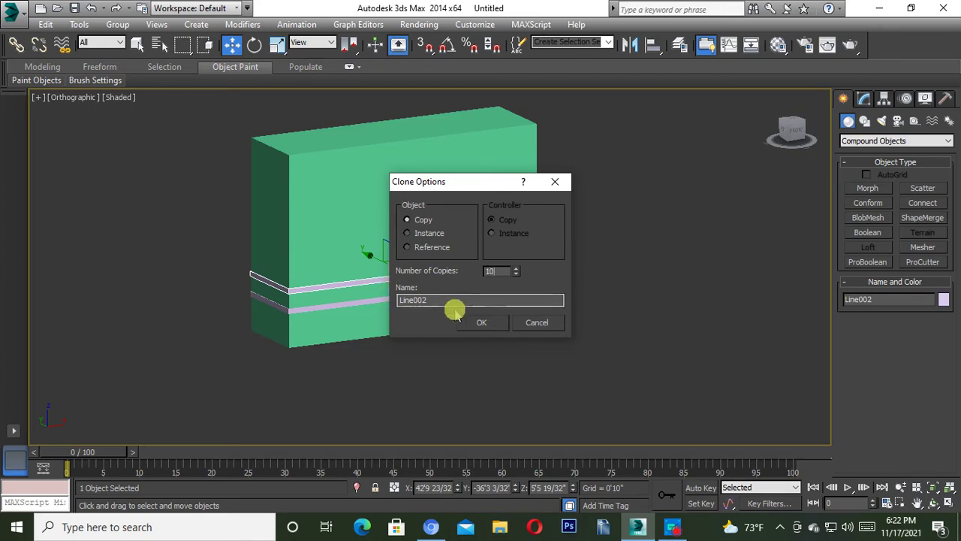
pyautogui.click(481, 322)
# - Delete the three slats above the box top, then select Box002
pyautogui.scroll(-3, 418, 240)
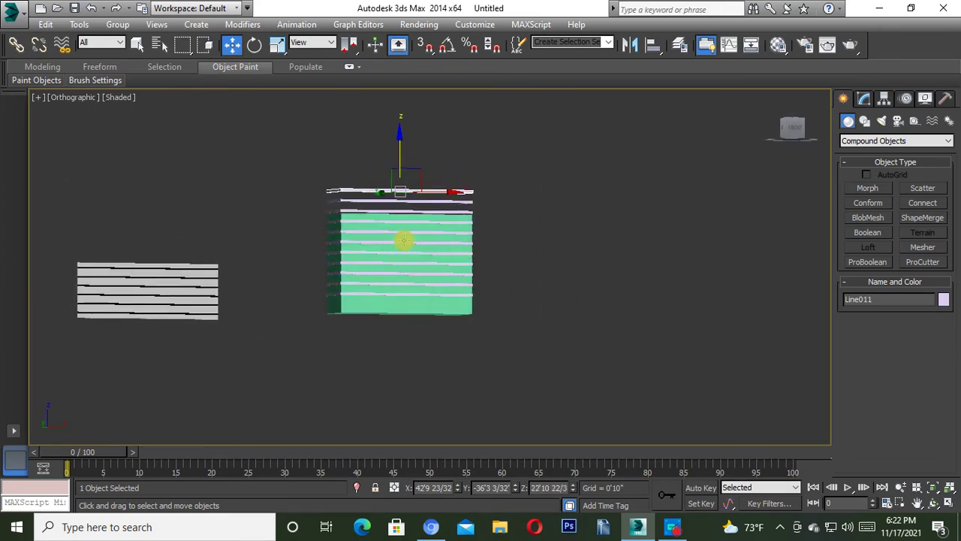
pyautogui.scroll(3, 407, 229)
pyautogui.moveTo(356, 202); pyautogui.dragTo(355, 203)
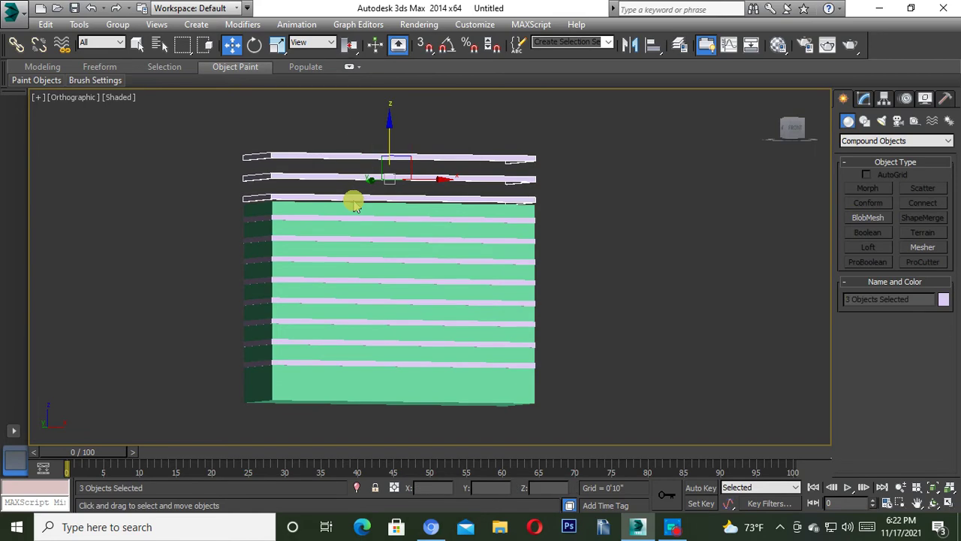
pyautogui.press('Delete')
pyautogui.click(382, 245)
pyautogui.keyDown('alt'); pyautogui.moveTo(382, 245); pyautogui.dragTo(777, 296, button='middle'); pyautogui.keyUp('alt')
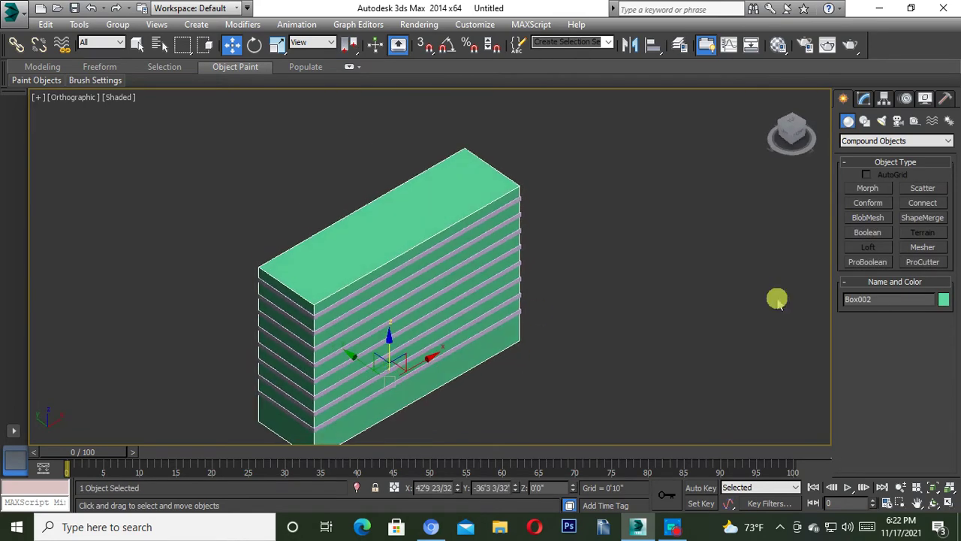
# - Start a ProBoolean subtraction on the box and pick the first four slats
pyautogui.click(867, 261)
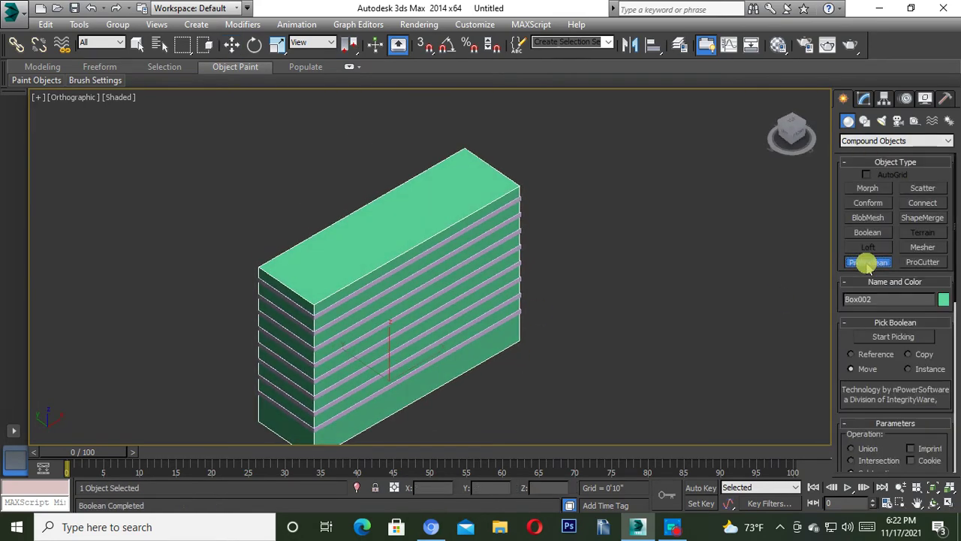
pyautogui.click(894, 337)
pyautogui.scroll(8, 322, 390)
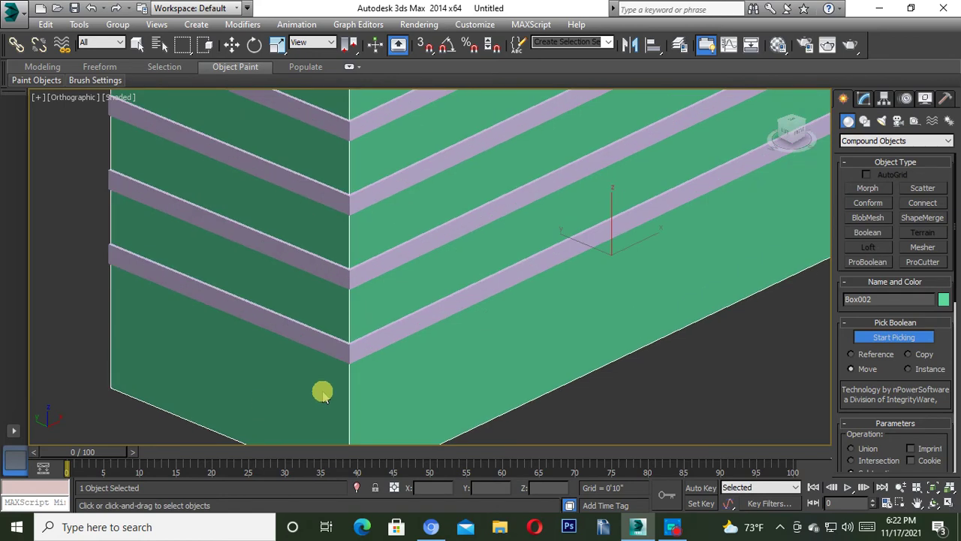
pyautogui.click(333, 347)
pyautogui.click(338, 293)
pyautogui.keyDown('alt'); pyautogui.moveTo(335, 200); pyautogui.dragTo(310, 337, button='middle'); pyautogui.keyUp('alt')
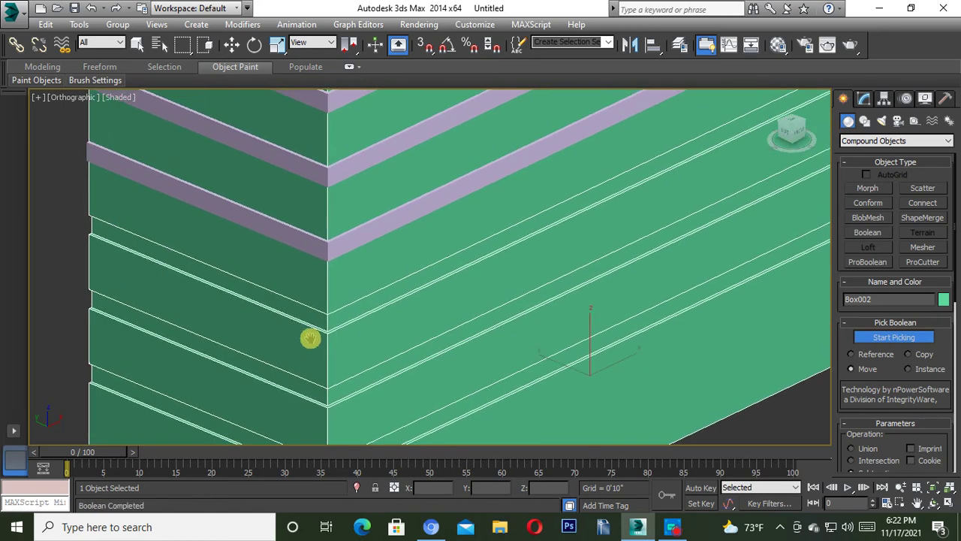
pyautogui.click(323, 286)
pyautogui.click(318, 220)
# - Pick the remaining slats to subtract, stop picking, and select the grooved box
pyautogui.moveTo(318, 221); pyautogui.dragTo(328, 350, button='middle')
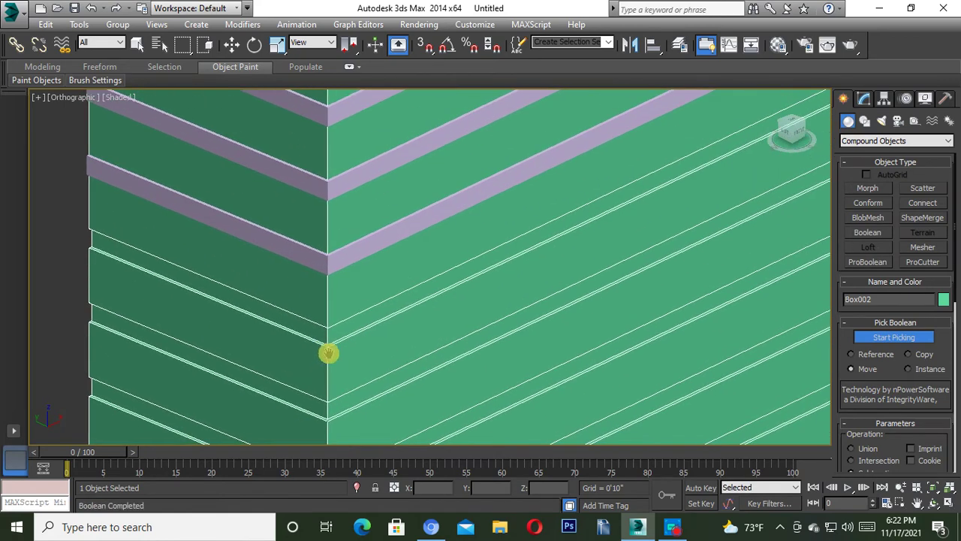
pyautogui.click(314, 247)
pyautogui.click(321, 191)
pyautogui.moveTo(322, 191)
pyautogui.mouseDown(button='middle')
pyautogui.moveTo(369, 352)
pyautogui.moveTo(332, 249)
pyautogui.mouseUp(button='middle')
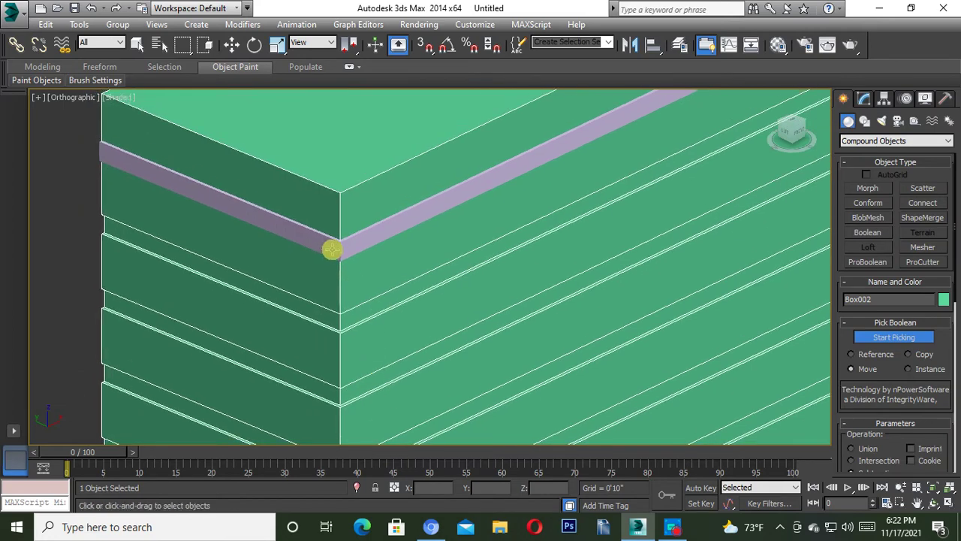
pyautogui.click(333, 249)
pyautogui.scroll(-10, 342, 280)
pyautogui.rightClick(501, 294)
pyautogui.keyDown('alt'); pyautogui.moveTo(476, 275); pyautogui.dragTo(423, 238, button='middle'); pyautogui.keyUp('alt')
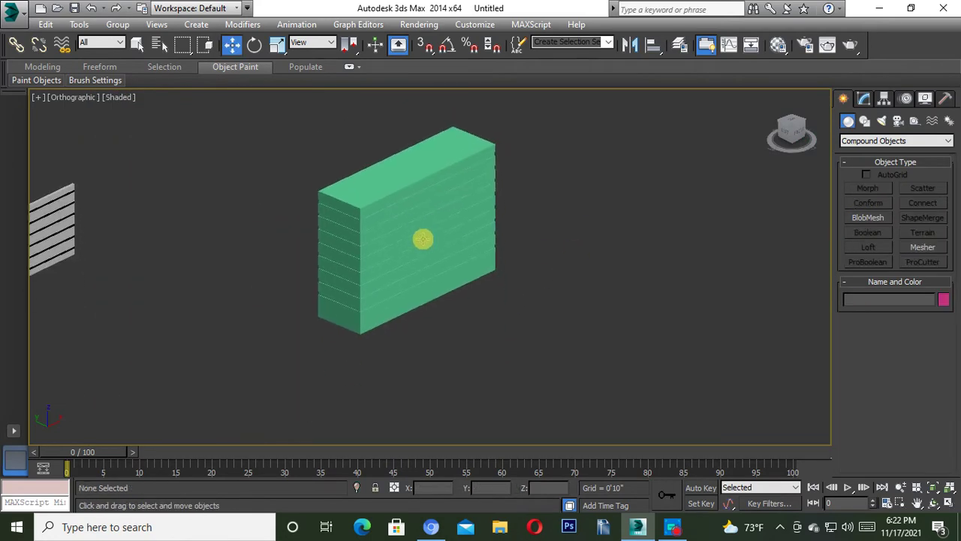
pyautogui.click(422, 238)
# - Convert the grooved box to Editable Poly and select its groove polygons
pyautogui.rightClick(419, 239)
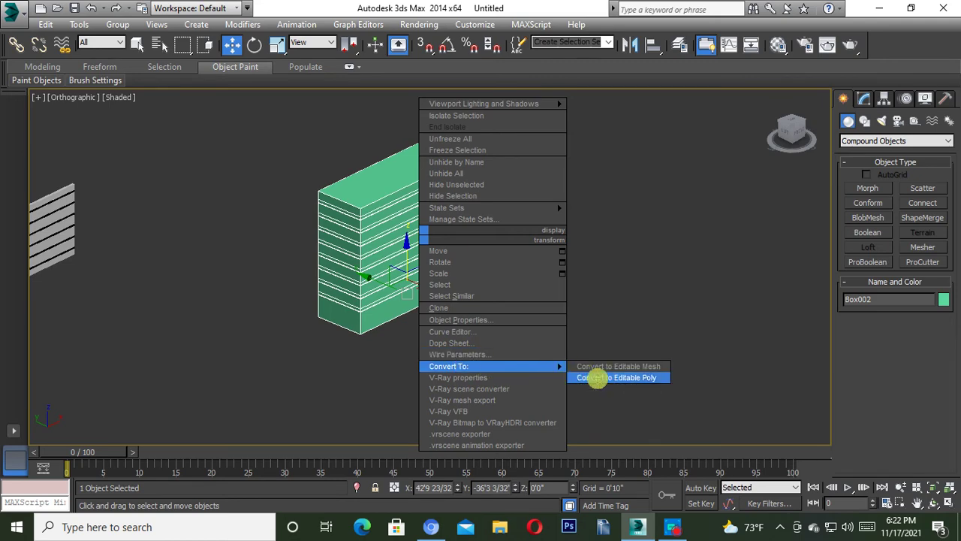
pyautogui.click(590, 377)
pyautogui.click(909, 296)
pyautogui.scroll(2, 365, 284)
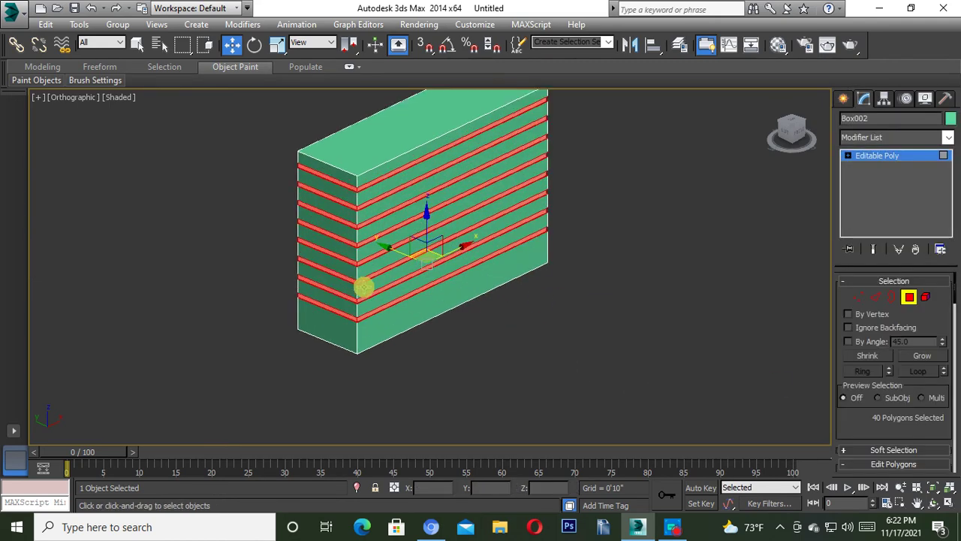
pyautogui.scroll(2, 451, 325)
# - Give a new material a yellow Diffuse colour and assign it to the selected grooves
pyautogui.press('m')
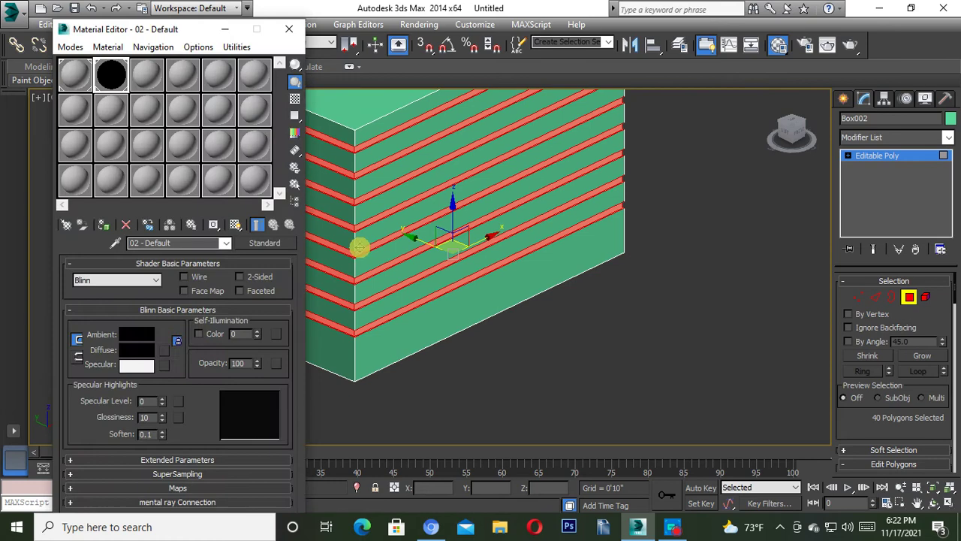
pyautogui.click(182, 73)
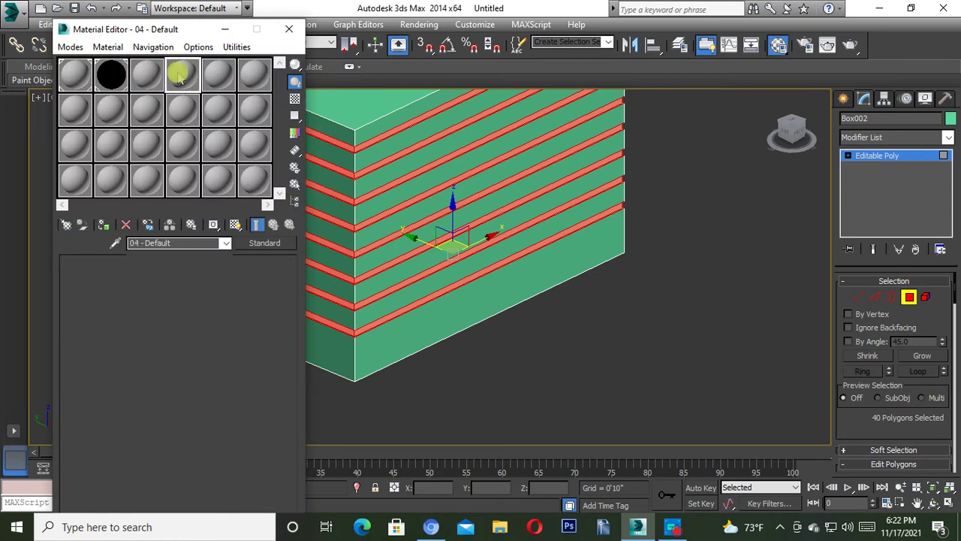
pyautogui.click(146, 350)
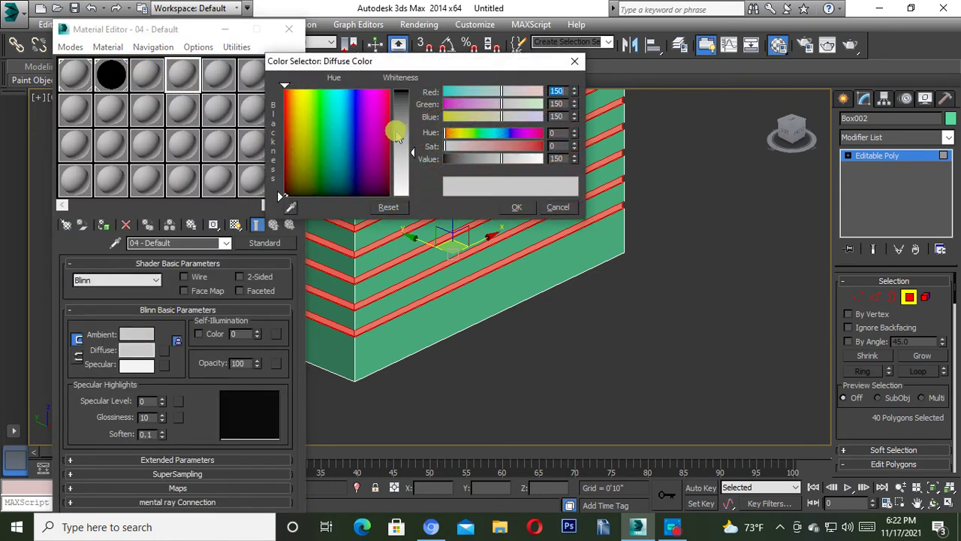
pyautogui.moveTo(366, 158); pyautogui.dragTo(301, 106)
pyautogui.moveTo(397, 157); pyautogui.dragTo(401, 87)
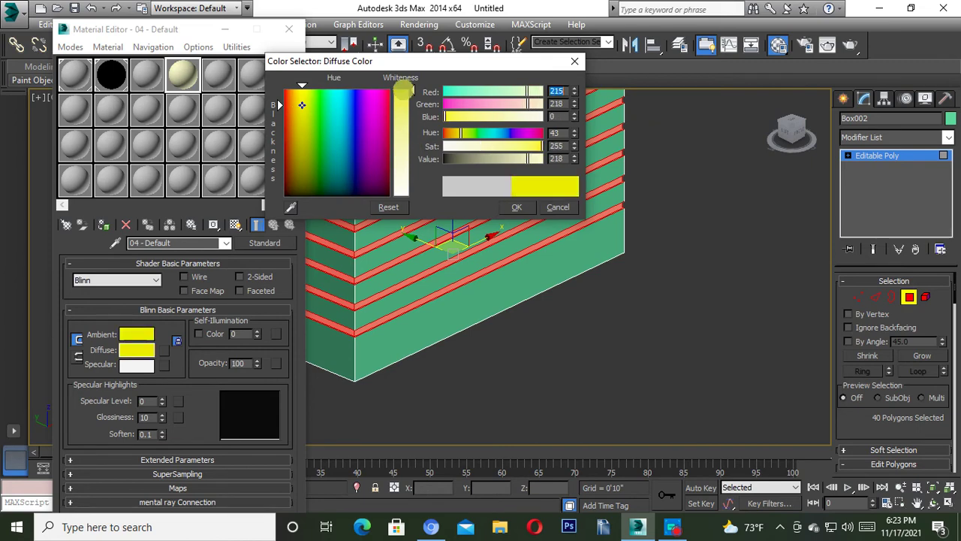
pyautogui.click(517, 208)
pyautogui.click(105, 227)
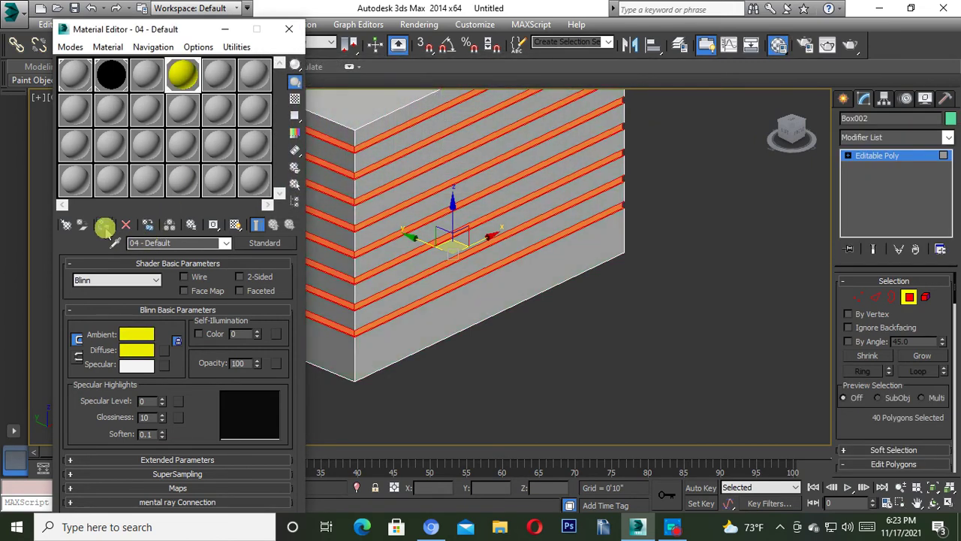
pyautogui.click(288, 28)
# - Exit polygon editing and view the yellow-striped box from the front
pyautogui.click(908, 296)
pyautogui.click(686, 319)
pyautogui.click(467, 308)
pyautogui.keyDown('alt'); pyautogui.moveTo(473, 304); pyautogui.dragTo(515, 294, button='middle'); pyautogui.keyUp('alt')
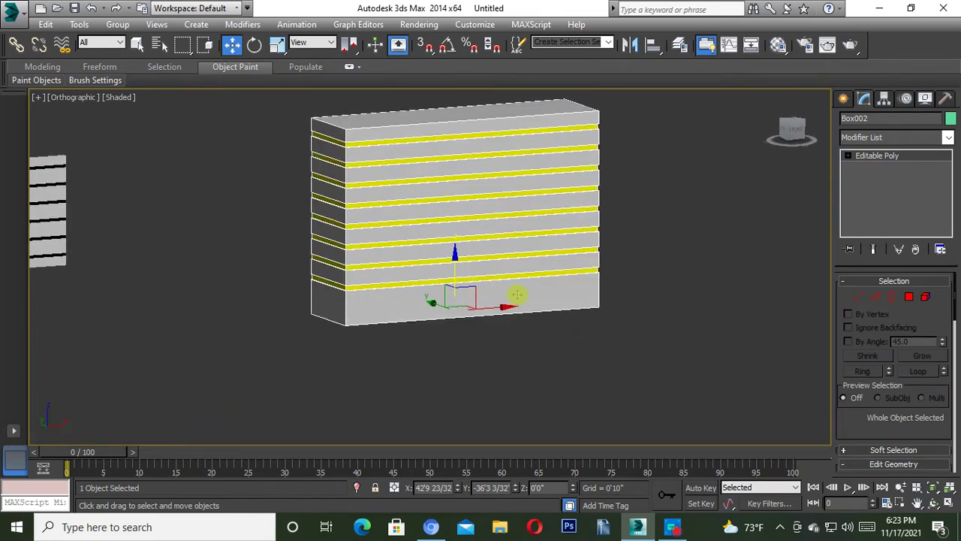
# - Orbit and zoom around the striped box to view both objects
pyautogui.click(643, 281)
pyautogui.keyDown('alt'); pyautogui.moveTo(643, 281); pyautogui.dragTo(450, 311, button='middle'); pyautogui.keyUp('alt')
pyautogui.scroll(-3, 489, 321)
pyautogui.scroll(-1, 601, 322)
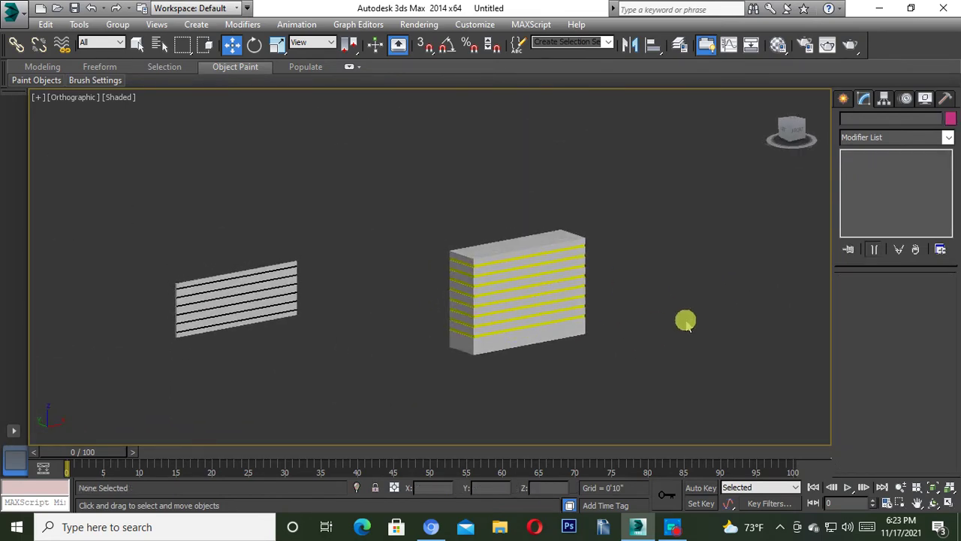
pyautogui.scroll(5, 489, 327)
pyautogui.click(562, 307)
pyautogui.scroll(-4, 525, 318)
pyautogui.keyDown('alt'); pyautogui.moveTo(525, 318); pyautogui.dragTo(566, 313, button='middle'); pyautogui.keyUp('alt')
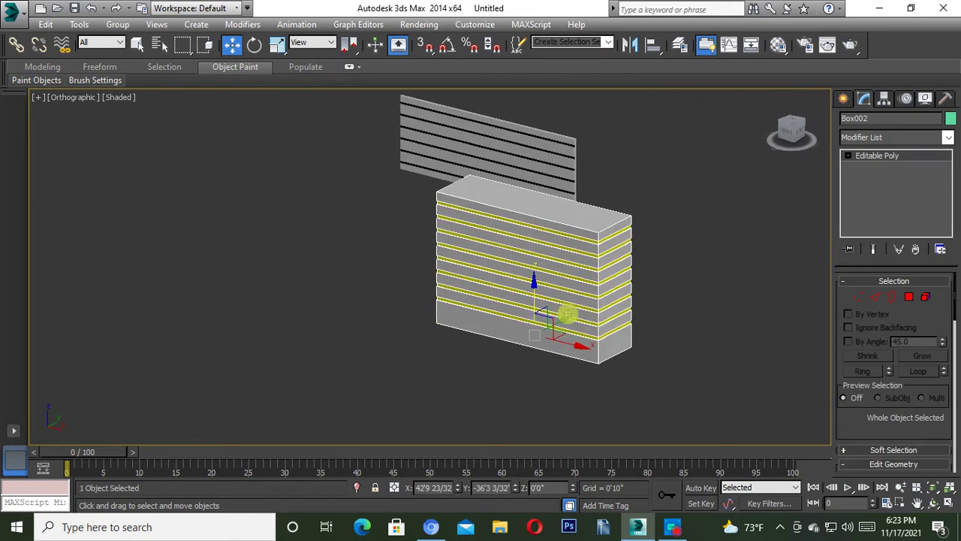
pyautogui.scroll(4, 667, 322)
pyautogui.scroll(-3, 373, 296)
pyautogui.moveTo(386, 307)
pyautogui.keyDown('alt'); pyautogui.mouseDown(button='middle')
pyautogui.moveTo(521, 295)
pyautogui.moveTo(489, 308)
pyautogui.mouseUp(button='middle'); pyautogui.keyUp('alt')
pyautogui.click(521, 296)
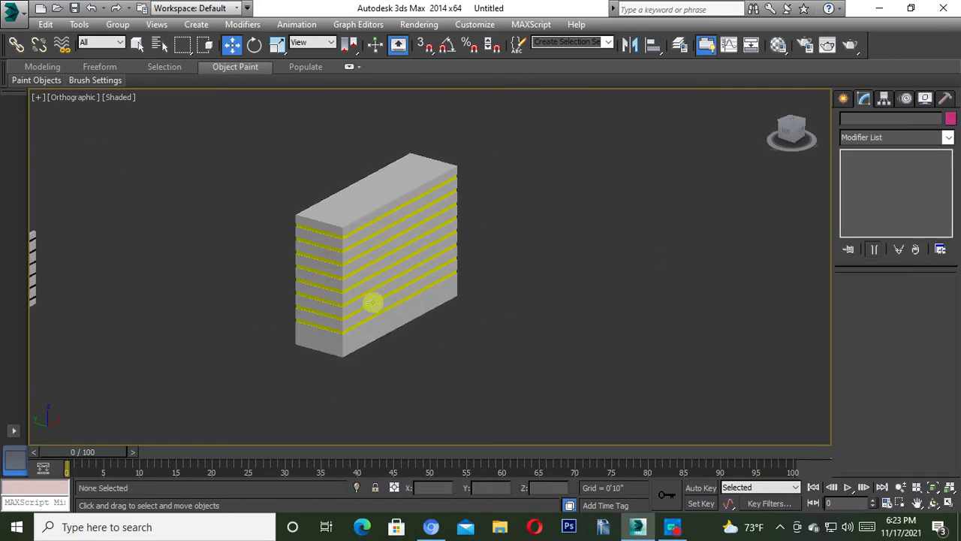
pyautogui.scroll(1, 358, 299)
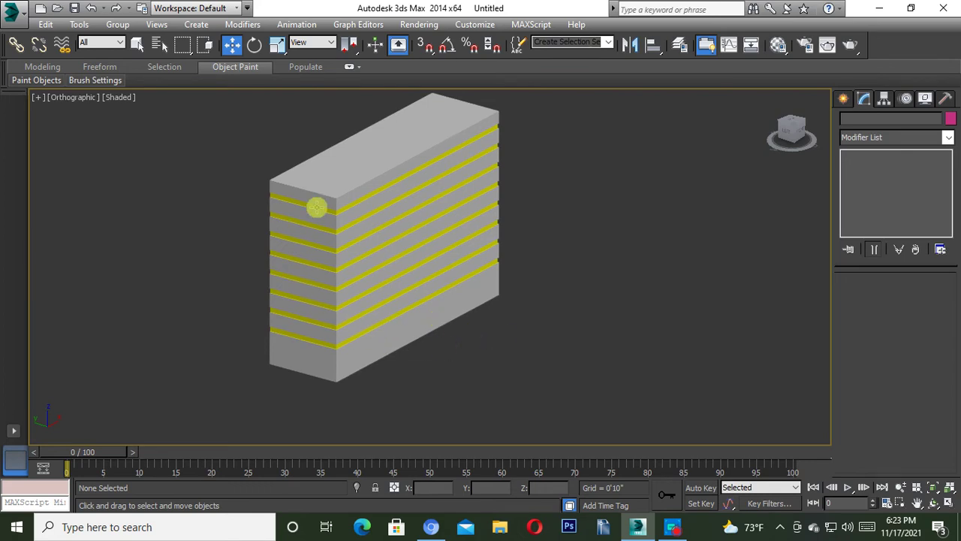
pyautogui.scroll(-3, 458, 236)
# - Select the grooved panel, Box001, and move it toward the striped box
pyautogui.click(225, 265)
pyautogui.moveTo(194, 285); pyautogui.dragTo(275, 316)
pyautogui.moveTo(333, 295); pyautogui.dragTo(532, 208)
pyautogui.moveTo(533, 208)
pyautogui.mouseDown(button='middle')
pyautogui.moveTo(466, 328)
pyautogui.moveTo(417, 264)
pyautogui.mouseUp(button='middle')
pyautogui.moveTo(416, 264)
pyautogui.mouseDown()
pyautogui.moveTo(461, 285)
pyautogui.moveTo(515, 268)
pyautogui.moveTo(436, 340)
pyautogui.mouseUp()
pyautogui.scroll(4, 436, 339)
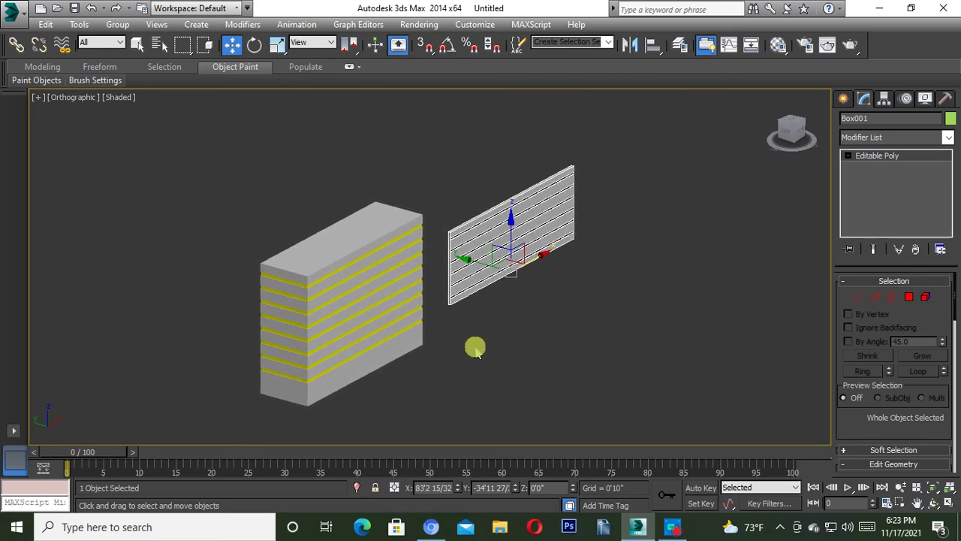
# - Position the panel right beside the striped box, orbiting to check placement
pyautogui.moveTo(490, 343)
pyautogui.keyDown('alt'); pyautogui.mouseDown(button='middle')
pyautogui.moveTo(446, 358)
pyautogui.moveTo(425, 354)
pyautogui.moveTo(461, 356)
pyautogui.moveTo(504, 337)
pyautogui.mouseUp(button='middle'); pyautogui.keyUp('alt')
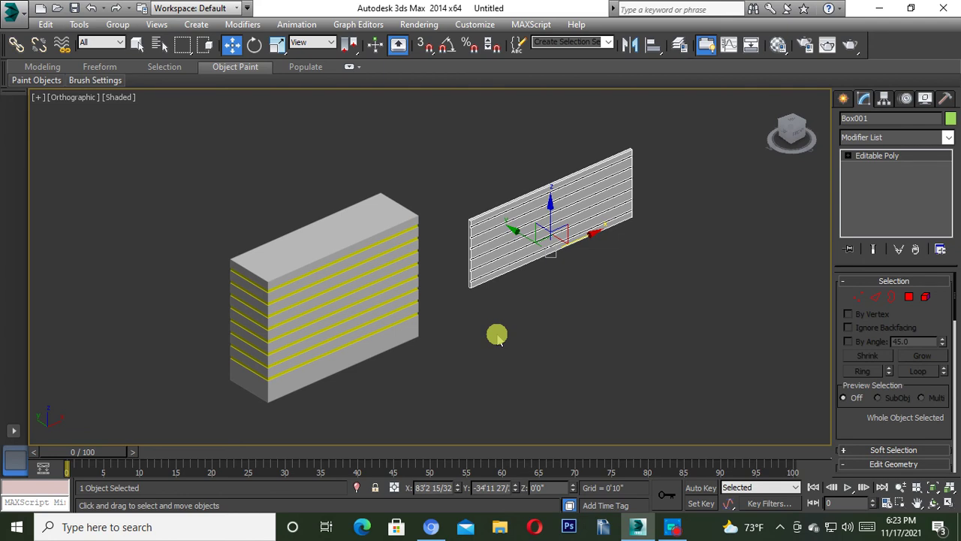
pyautogui.keyDown('alt'); pyautogui.moveTo(510, 350); pyautogui.dragTo(528, 352, button='middle'); pyautogui.keyUp('alt')
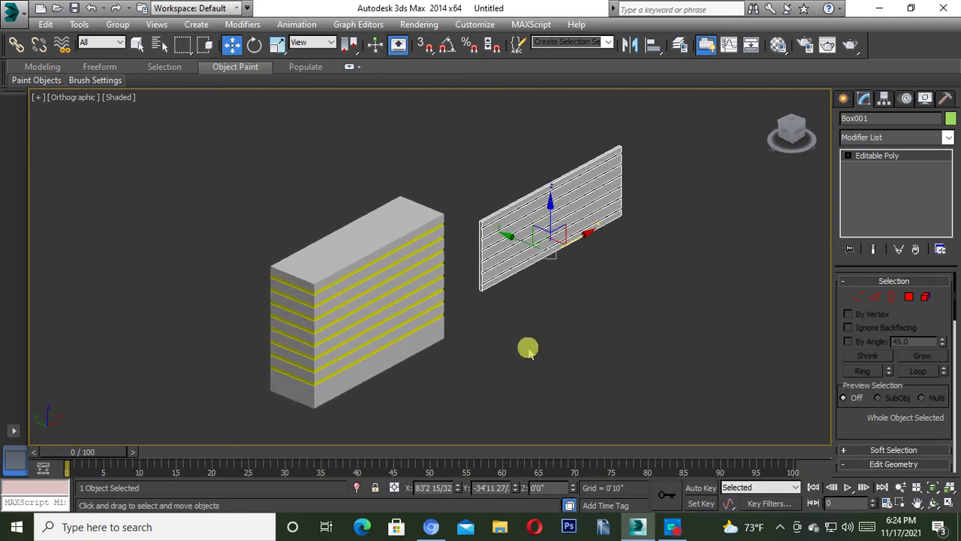
pyautogui.moveTo(523, 329)
pyautogui.keyDown('alt'); pyautogui.mouseDown(button='middle')
pyautogui.moveTo(566, 320)
pyautogui.moveTo(498, 324)
pyautogui.mouseUp(button='middle'); pyautogui.keyUp('alt')
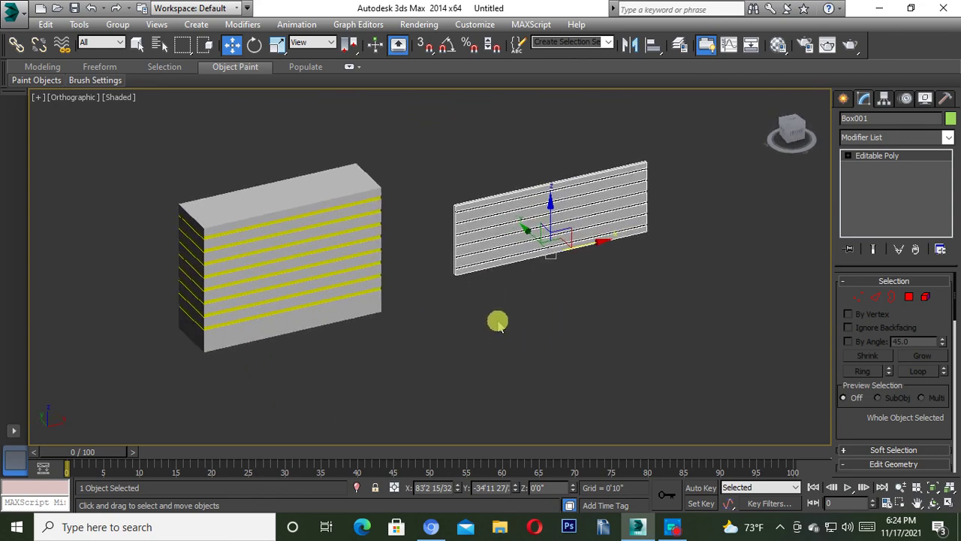
pyautogui.moveTo(585, 246)
pyautogui.mouseDown()
pyautogui.moveTo(516, 283)
pyautogui.moveTo(563, 278)
pyautogui.mouseUp()
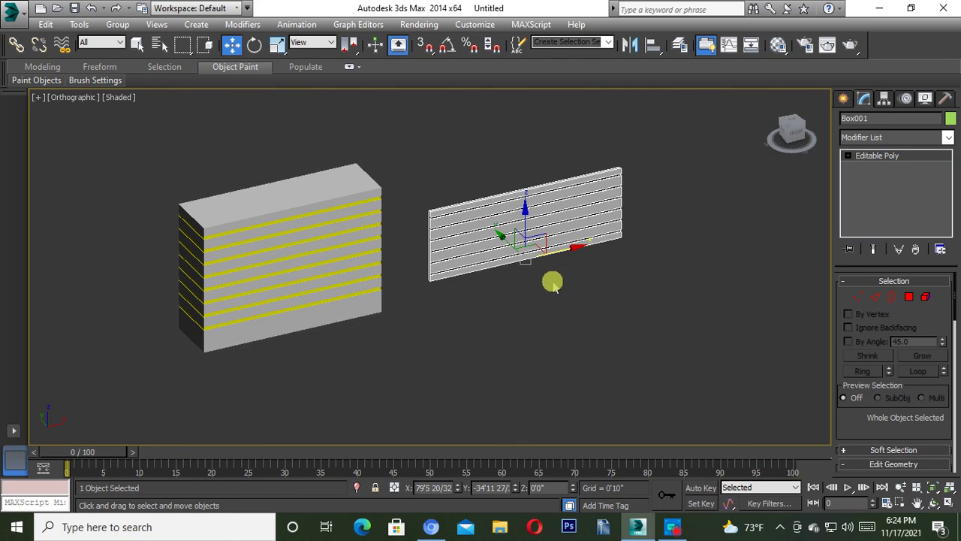
pyautogui.moveTo(536, 298); pyautogui.dragTo(586, 321, button='middle')
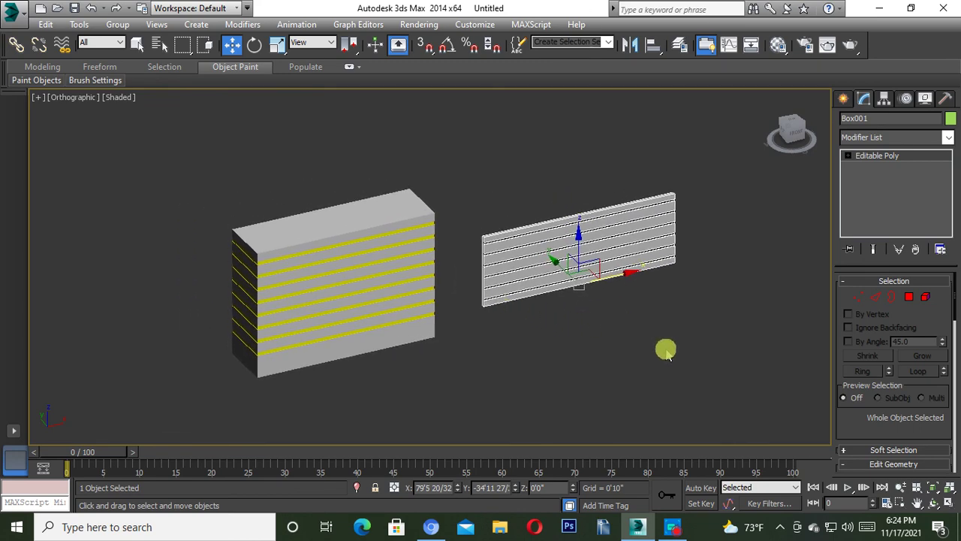
pyautogui.click(672, 526)
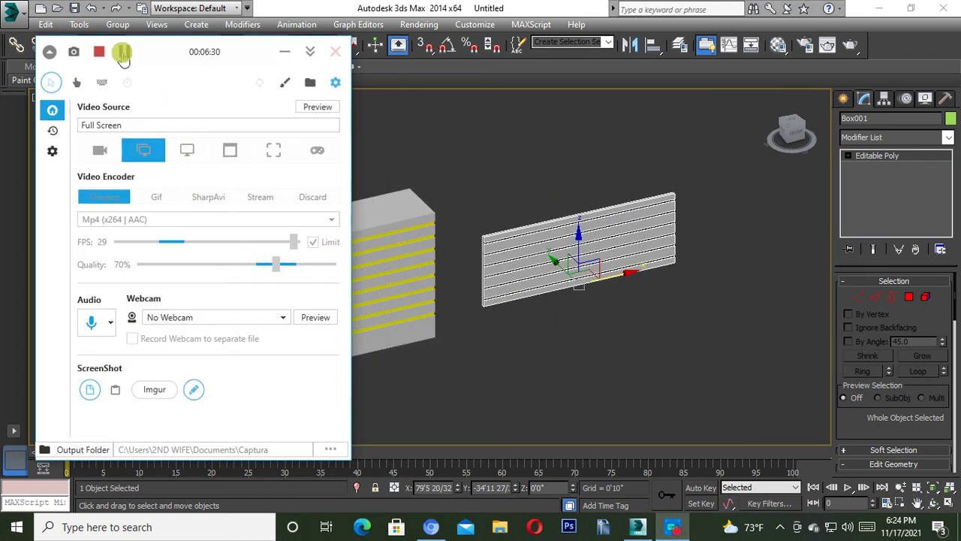